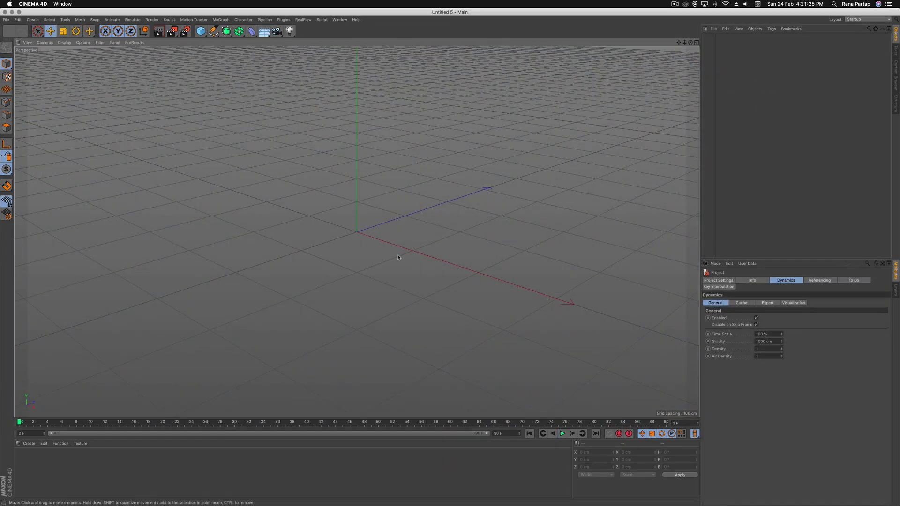
Step: Add a cube and flatten it vertically into a thin slab about 5.4 cm high
left_click(200, 31)
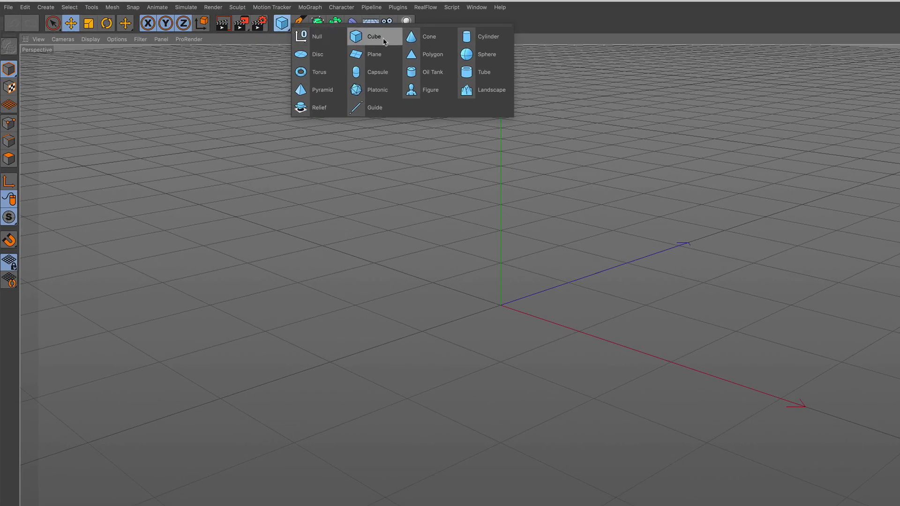
left_click(374, 36)
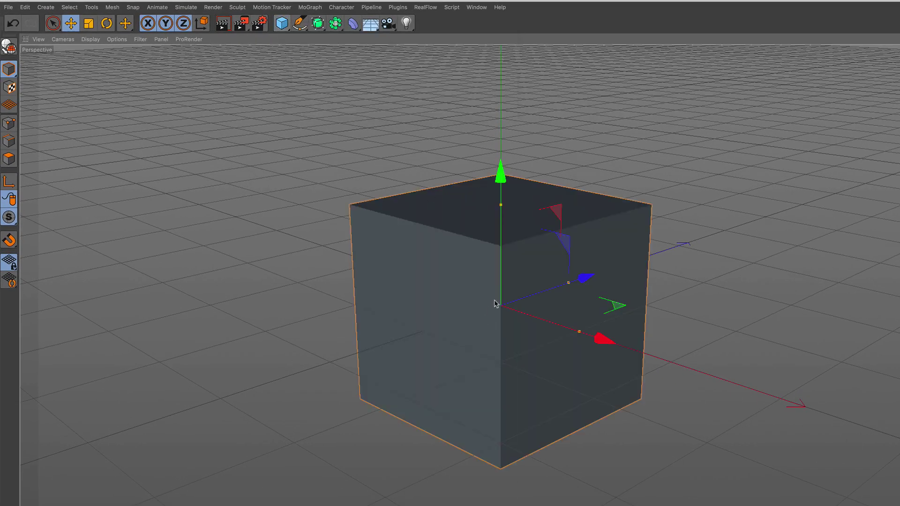
scroll(499, 279, "down", 2)
left_click_drag(500, 215, 495, 304)
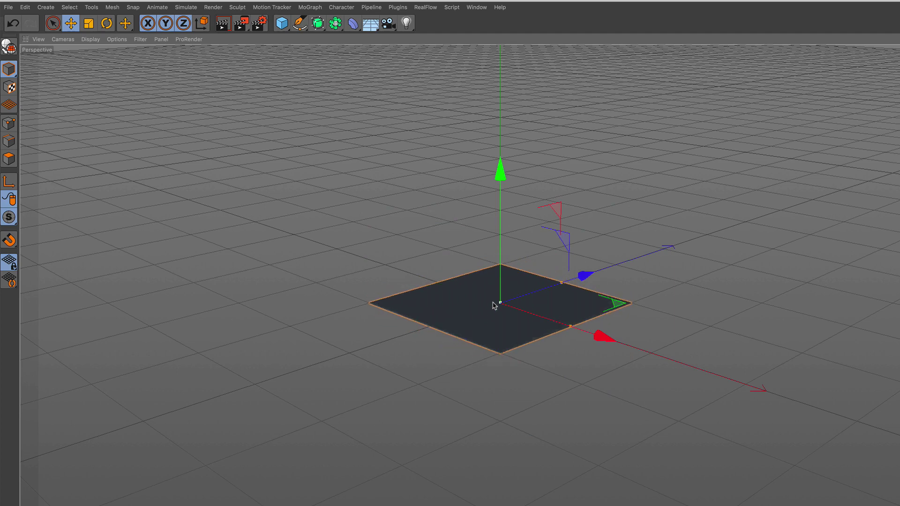
scroll(515, 246, "up", 3)
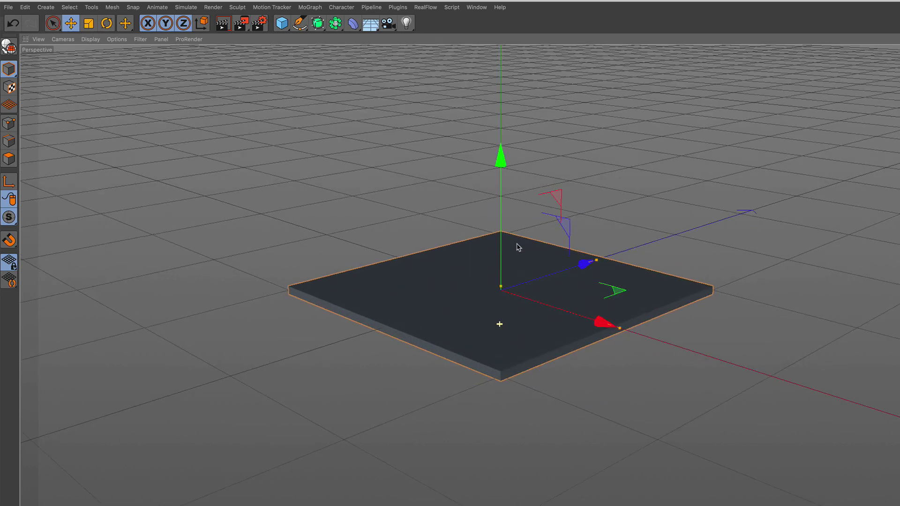
left_click_drag(514, 284, 514, 309, "alt")
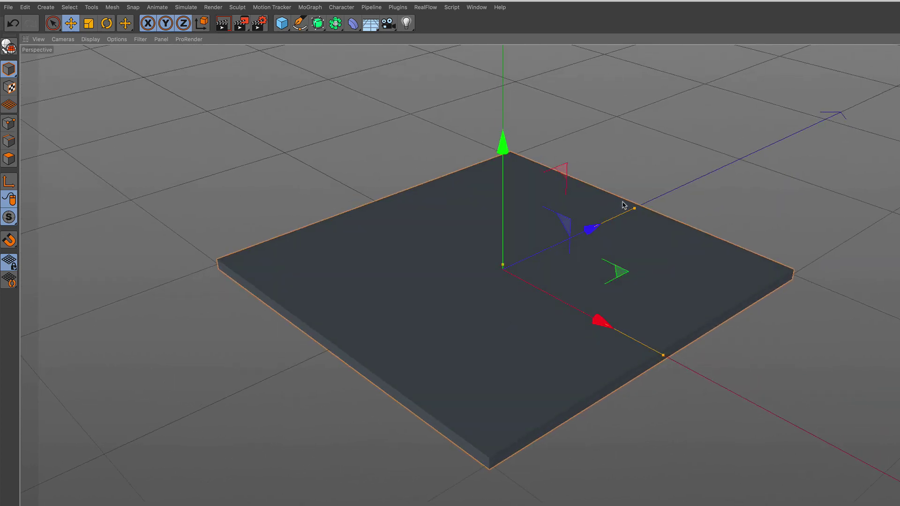
Step: Stretch the slab to about 561 cm along X and about 729 cm along Z
left_click_drag(634, 209, 760, 141)
right_click_drag(559, 235, 535, 300, "alt")
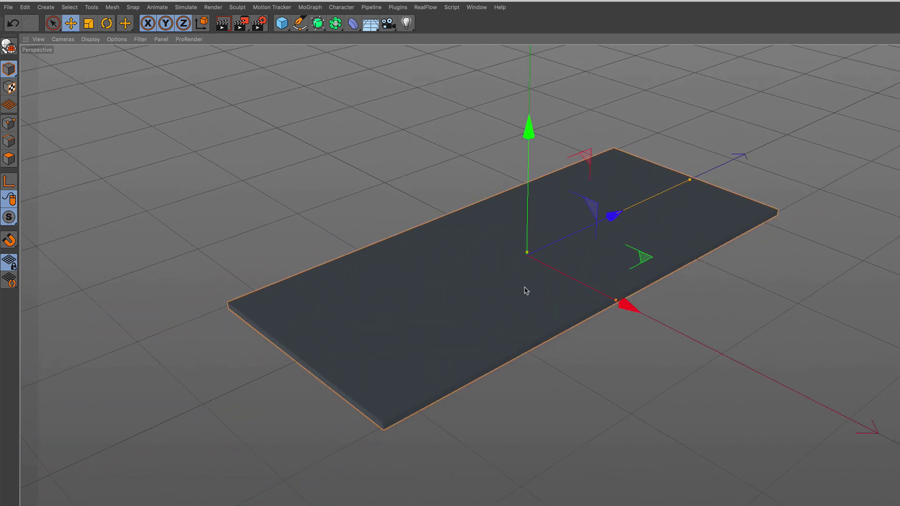
left_click_drag(689, 186, 768, 149)
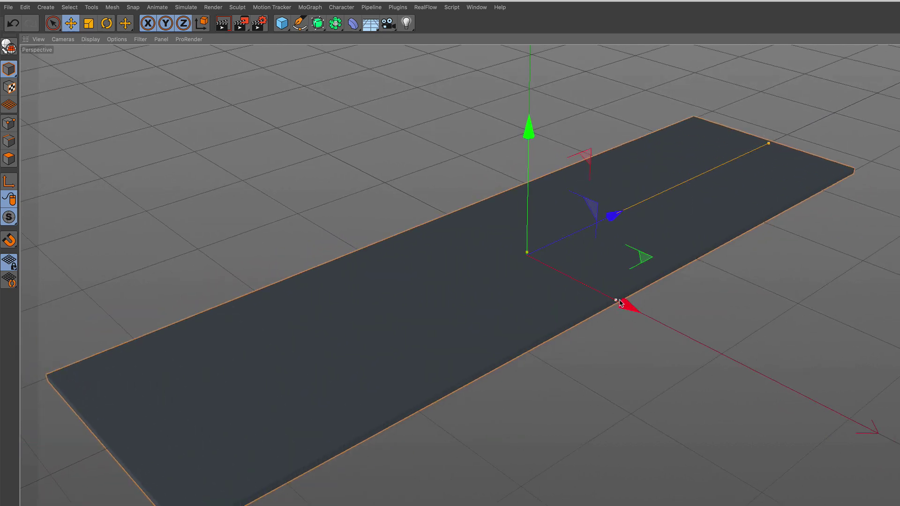
left_click_drag(616, 302, 797, 461)
right_click_drag(510, 306, 505, 357, "alt")
middle_click_drag(525, 315, 515, 297, "alt")
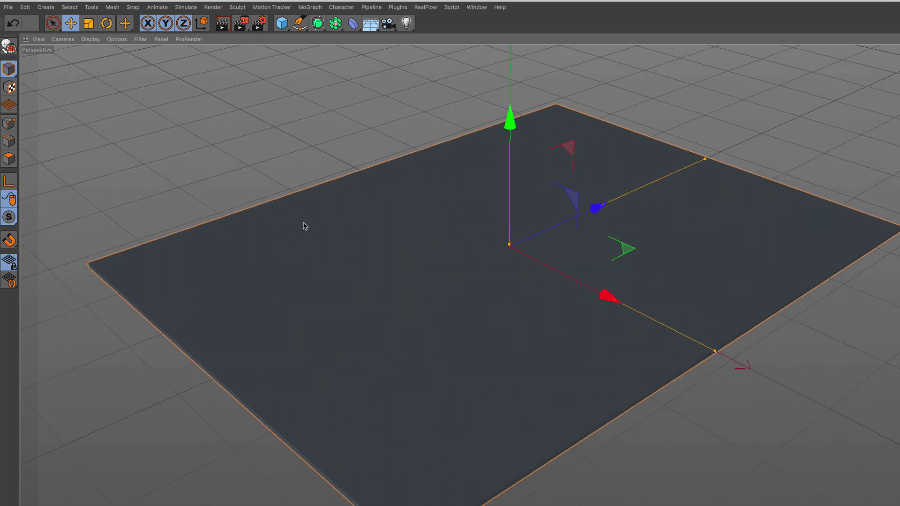
Step: Display the scene with Gouraud Shading (Lines) and divide the slab into 10 segments along both X and Z
left_click(92, 40)
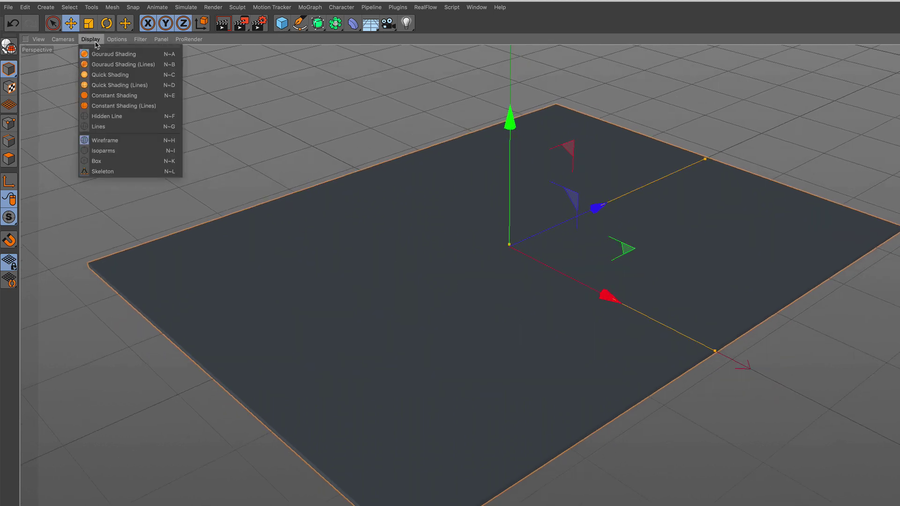
left_click(112, 67)
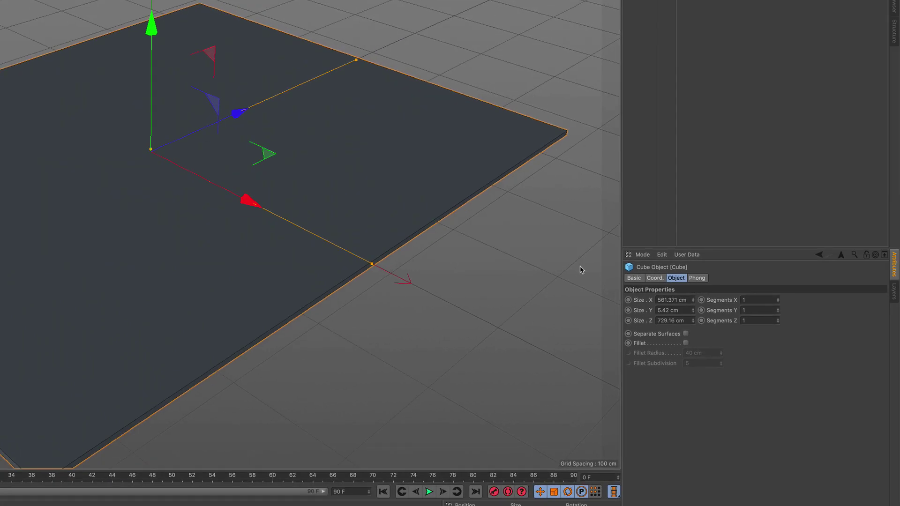
left_click_drag(757, 298, 739, 305)
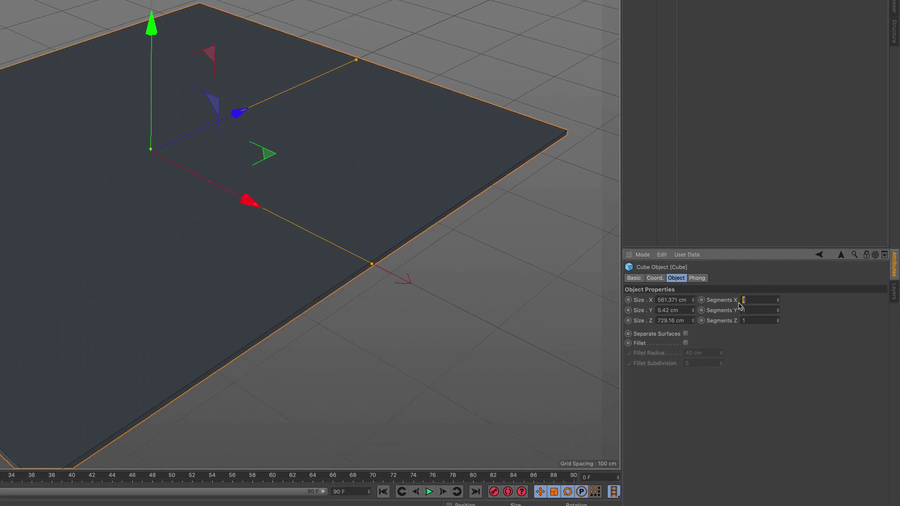
type("1010")
key("Return")
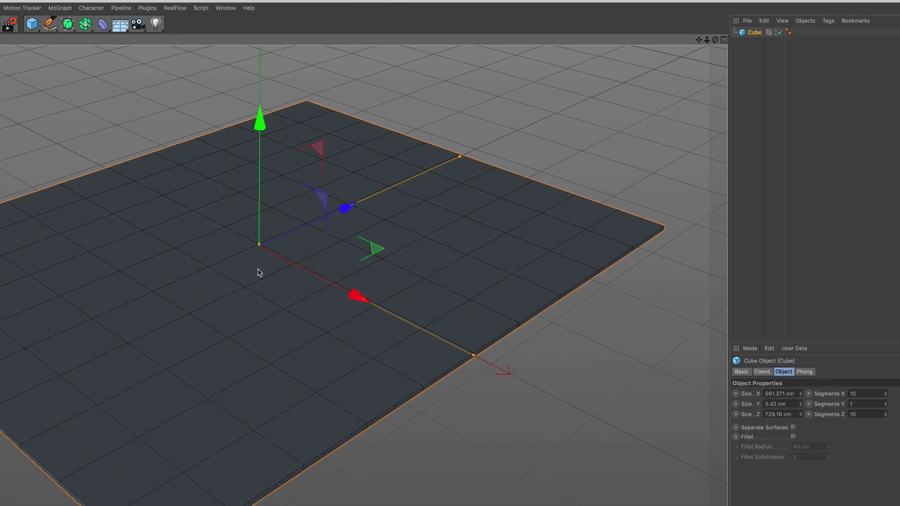
Step: Create a MoExtrude deformer and make it a child of the Cube
left_click(66, 6)
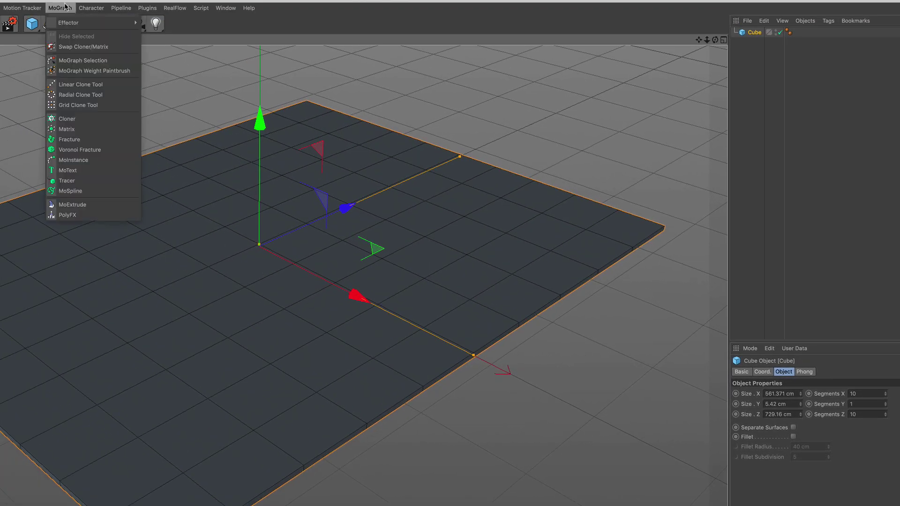
left_click(99, 205)
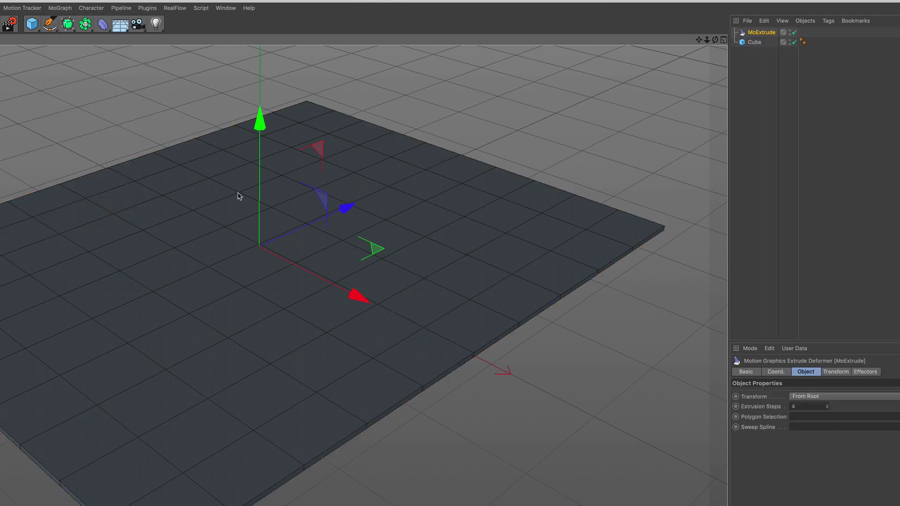
left_click_drag(754, 34, 758, 45)
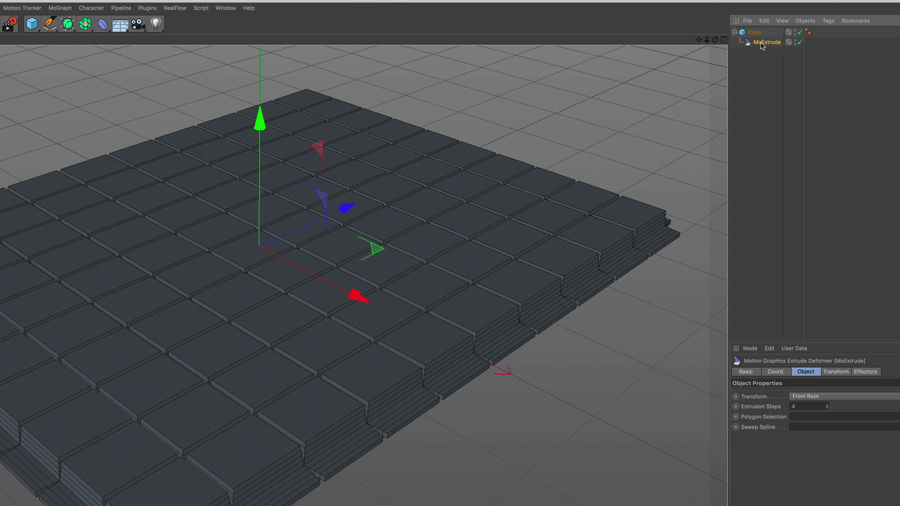
Step: Add a Random effector to the MoExtrude and set its random mode to Noise
left_click(60, 8)
mouse_move(66, 27)
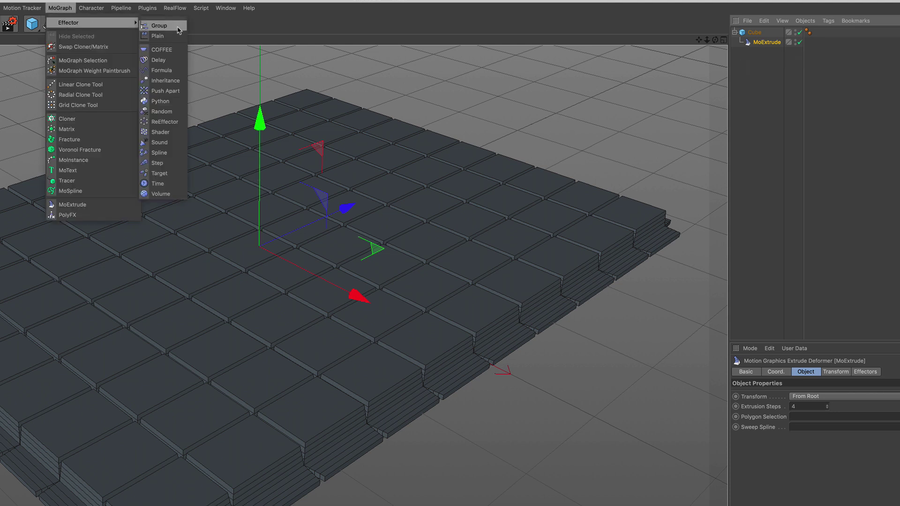
left_click(180, 112)
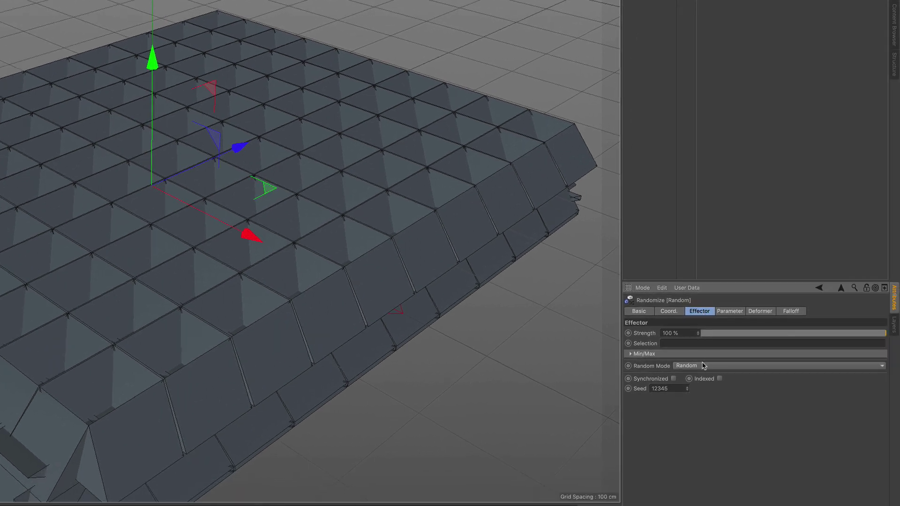
left_click(703, 365)
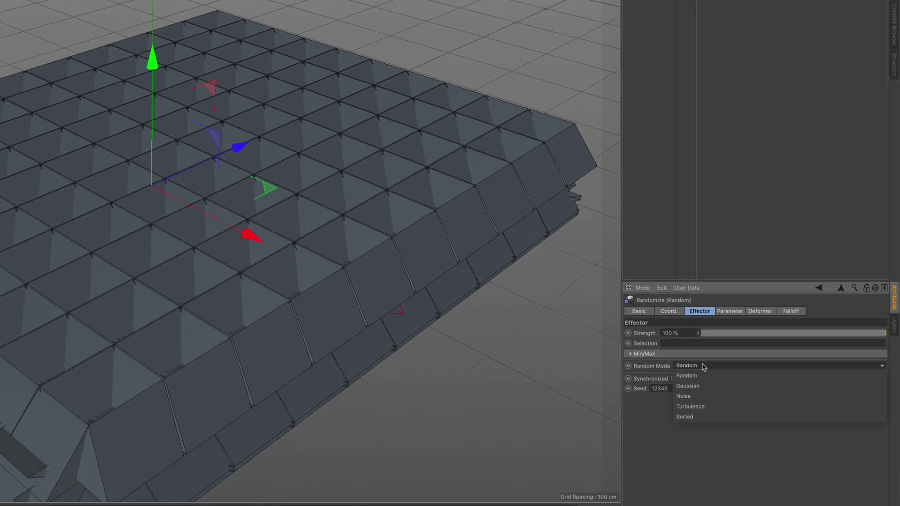
left_click(704, 394)
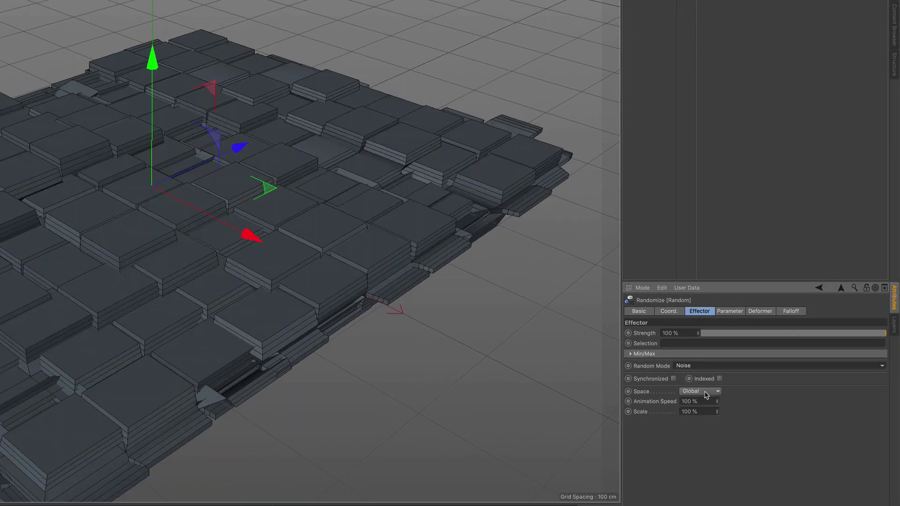
Step: Set the Random effector's position offsets to 0 cm in X and Y and about 452 cm in Z
left_click(729, 311)
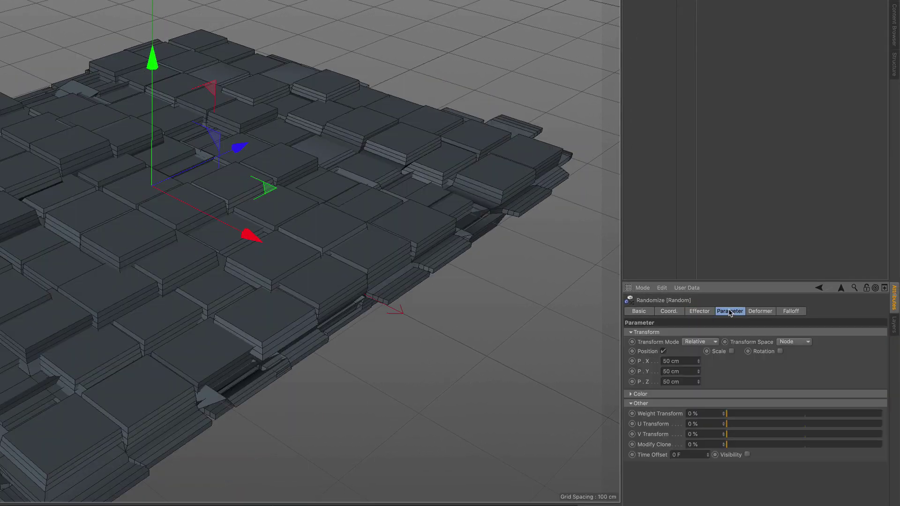
left_click(680, 362)
type("0")
key("Tab")
type("0")
key("Return")
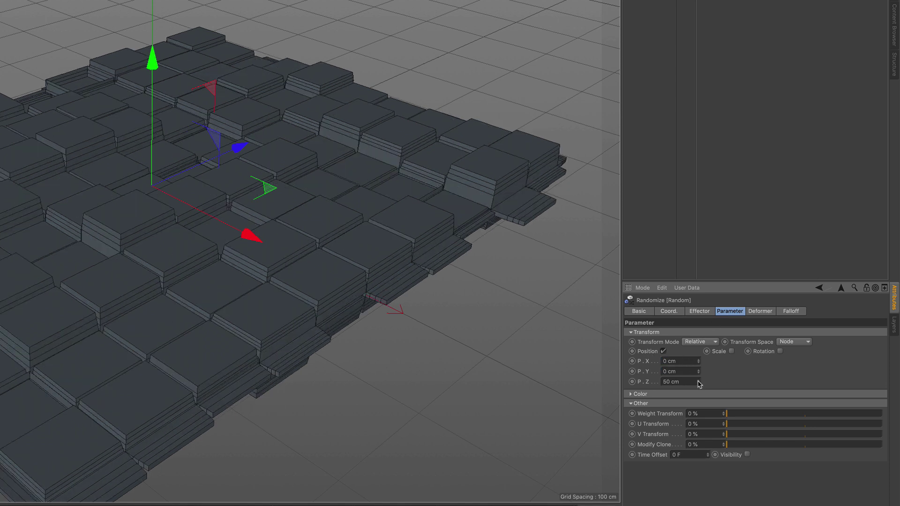
left_click_drag(699, 382, 759, 368)
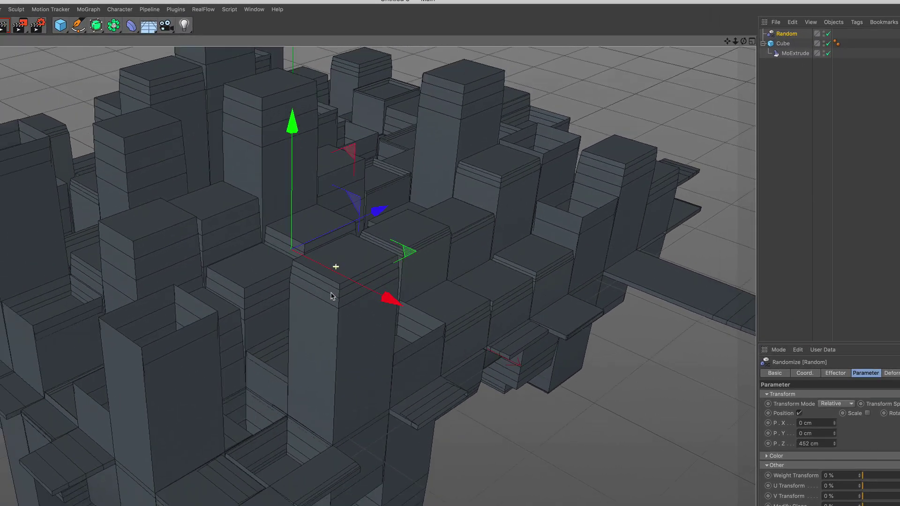
Step: Add a Floor object and raise it slightly to cover the extrusions below the slab
right_click_drag(331, 296, 317, 277, "alt")
middle_click_drag(317, 277, 317, 349, "alt")
mouse_move(298, 322)
right_mouse_down("alt")
mouse_move(302, 309)
mouse_move(309, 322)
right_mouse_up("alt")
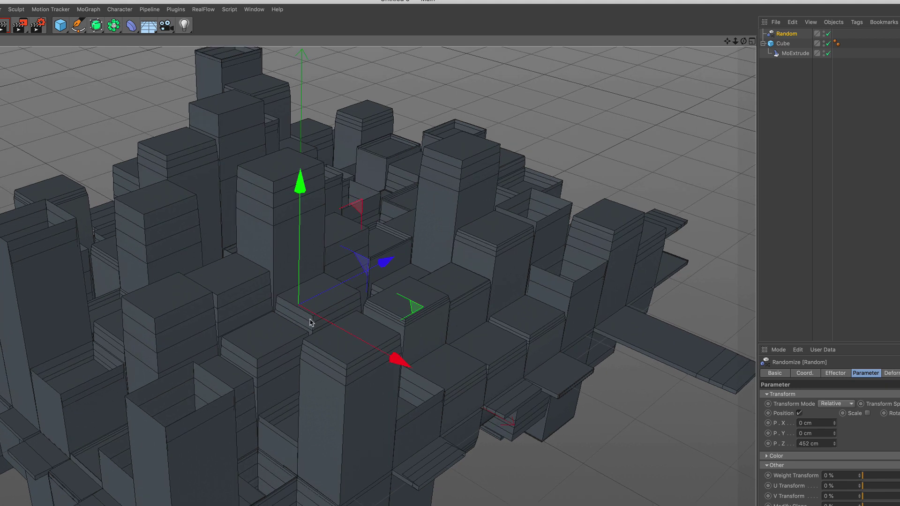
left_click_drag(150, 32, 183, 36)
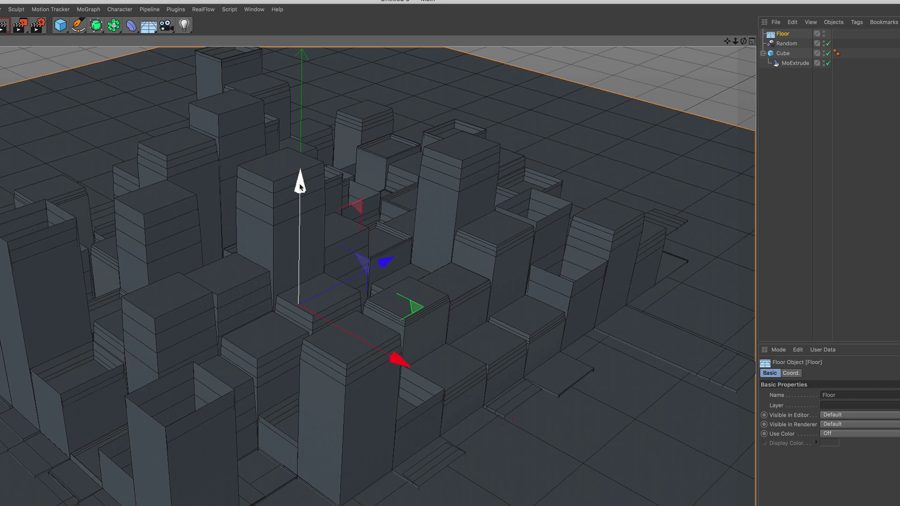
left_click_drag(300, 185, 300, 181)
right_click_drag(283, 280, 285, 267, "alt")
left_click_drag(285, 266, 290, 234, "alt")
middle_click_drag(324, 265, 318, 230, "alt")
right_click_drag(312, 236, 310, 253, "alt")
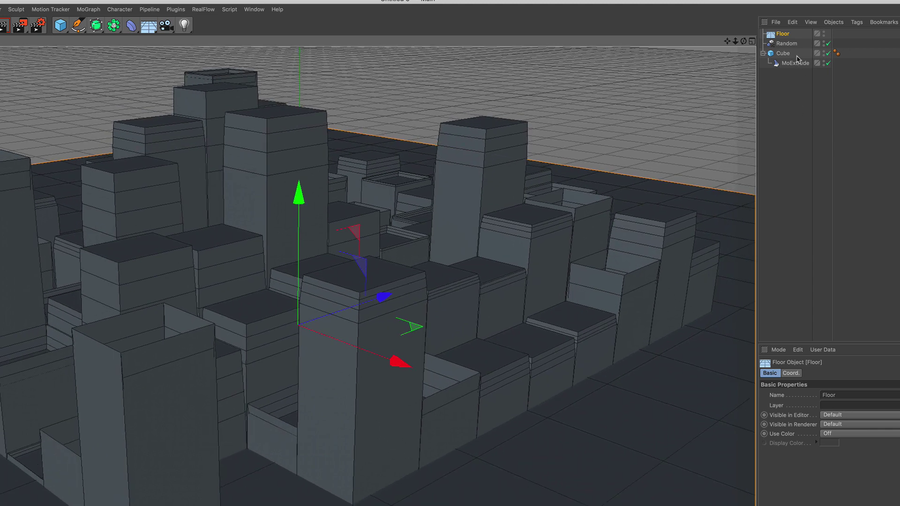
Step: Set the Random effector's noise animation speed to 0% and its scale to about 367%
left_click(787, 43)
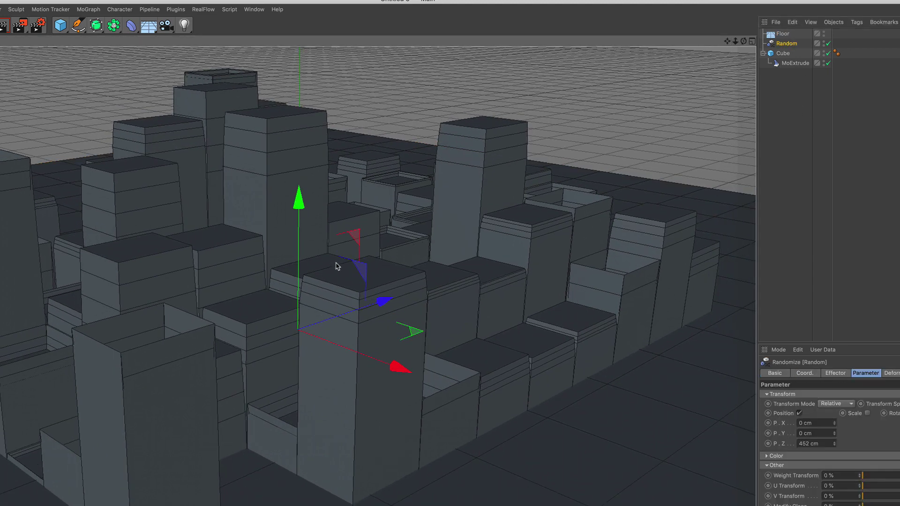
mouse_move(325, 260)
left_mouse_down("alt")
mouse_move(327, 276)
mouse_move(322, 253)
left_mouse_up("alt")
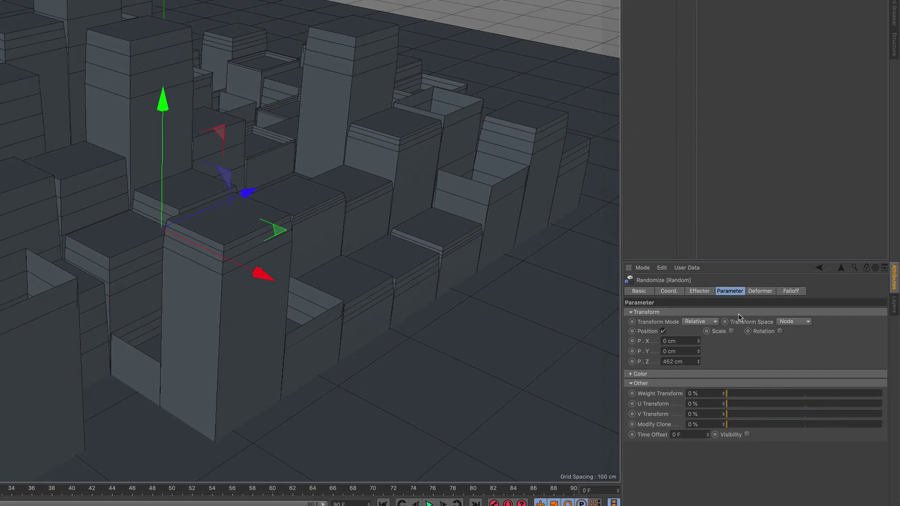
left_click(701, 293)
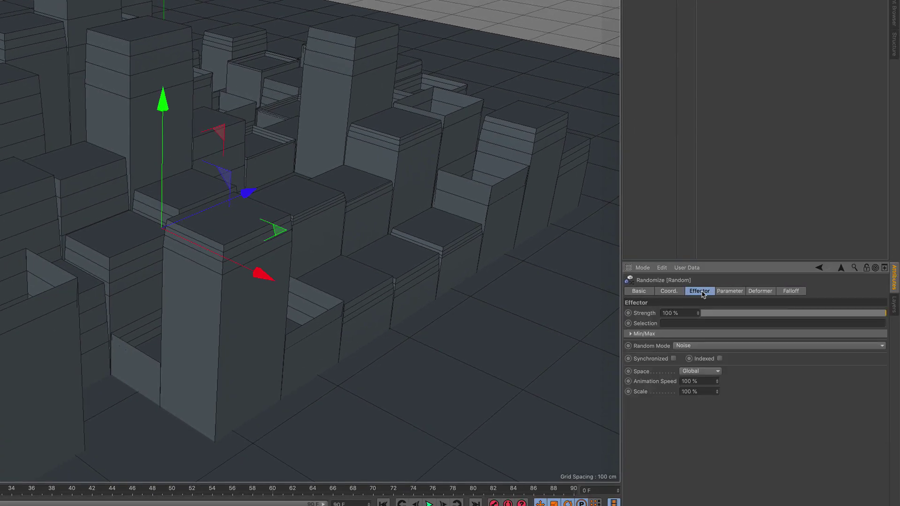
left_click(695, 381)
type("0")
key("Return")
left_click_drag(716, 392, 716, 376)
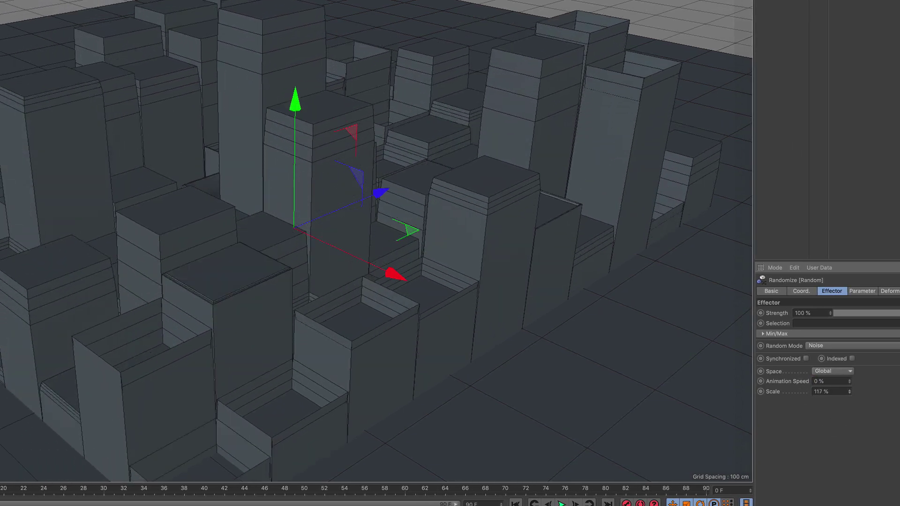
left_click_drag(848, 391, 849, 363)
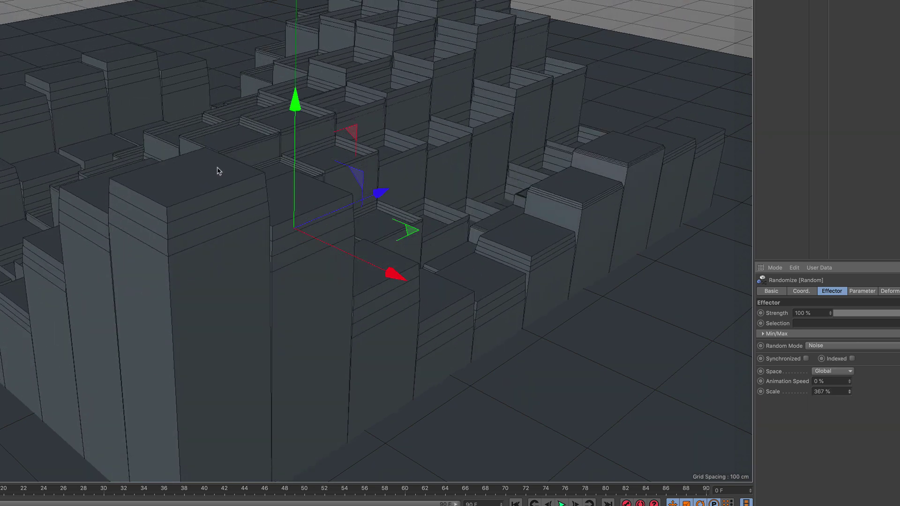
Step: Add a second cube and raise it above the extruded blocks at the center of the scene
left_click_drag(217, 171, 299, 154, "alt")
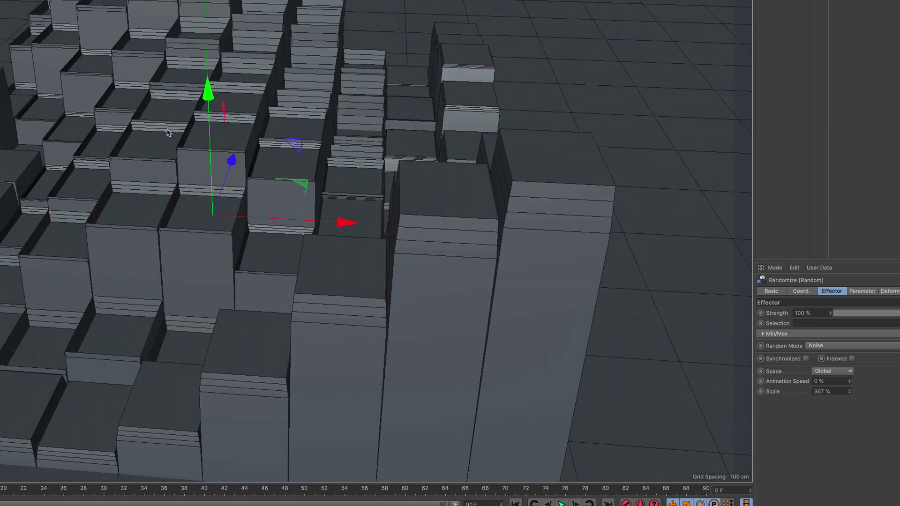
left_click_drag(168, 133, 253, 172, "alt")
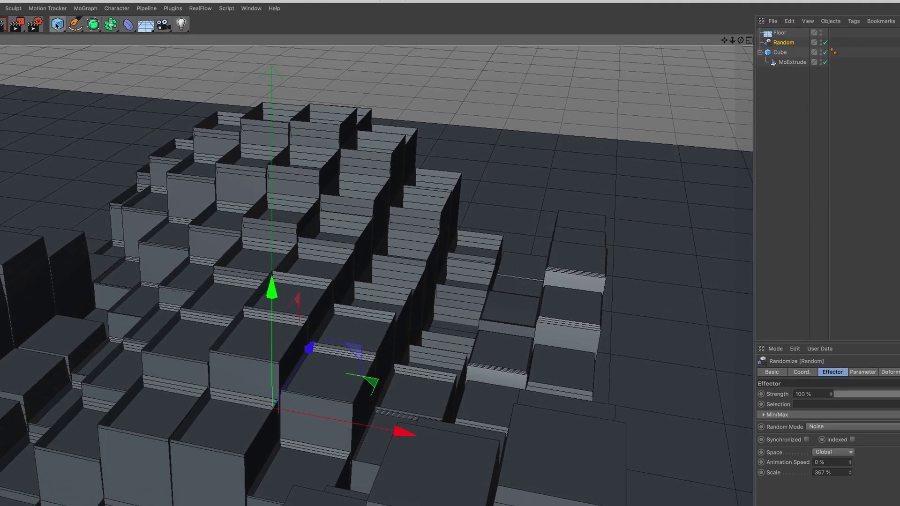
left_click(57, 23)
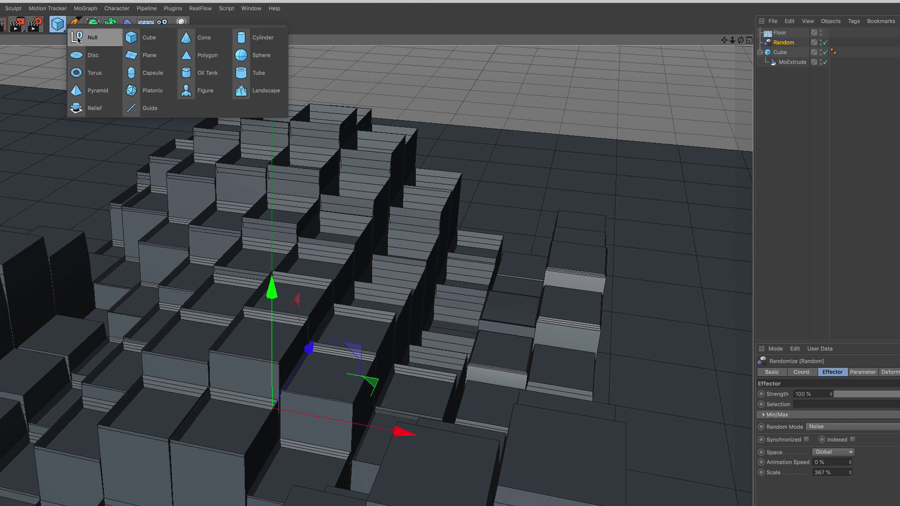
left_click(145, 45)
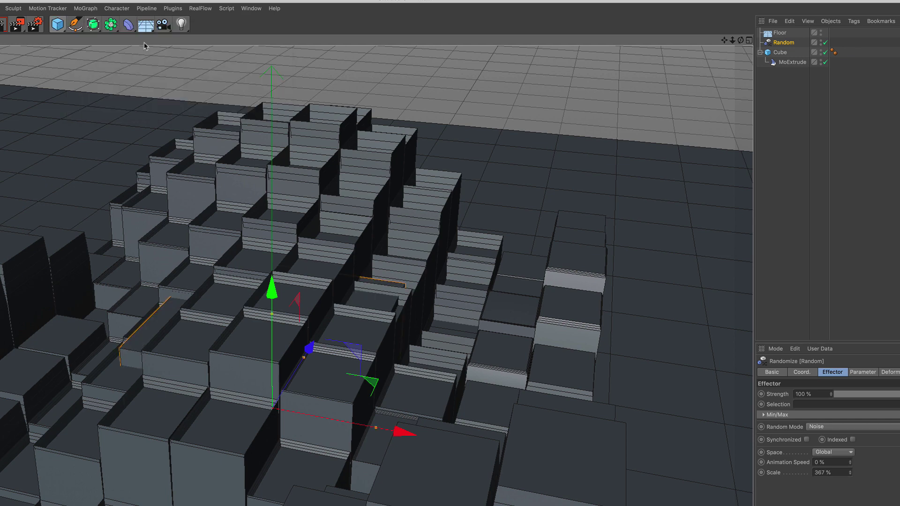
left_click_drag(271, 287, 281, 108)
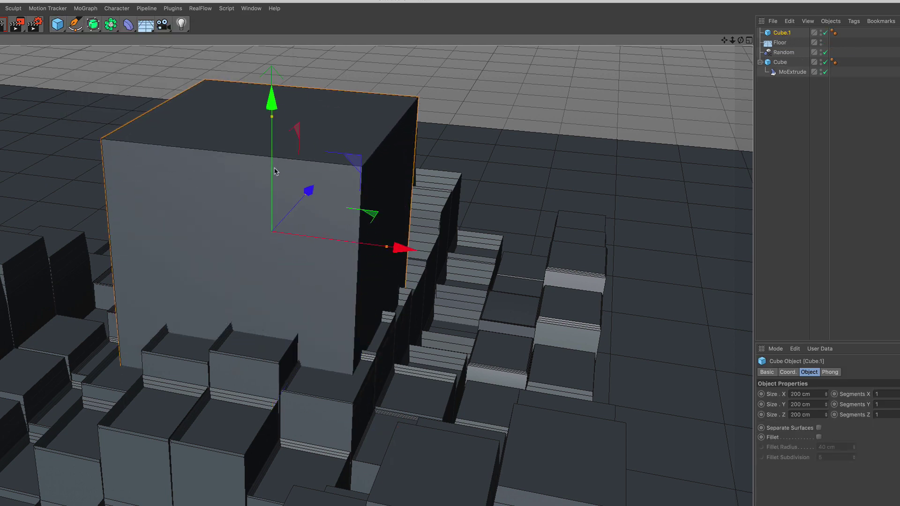
Step: Raise the second cube to about 222 cm in Y and scale it down uniformly to about 111.6 cm per side
right_click_drag(275, 170, 279, 177, "alt")
middle_click_drag(279, 177, 270, 235, "alt")
right_click_drag(275, 195, 280, 158, "alt")
left_click_drag(277, 140, 275, 94)
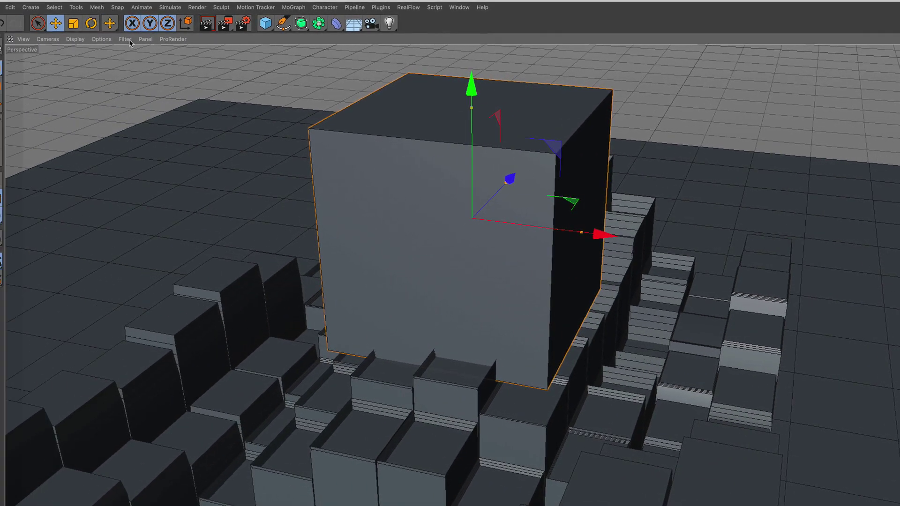
key("t")
left_click_drag(737, 132, 602, 213)
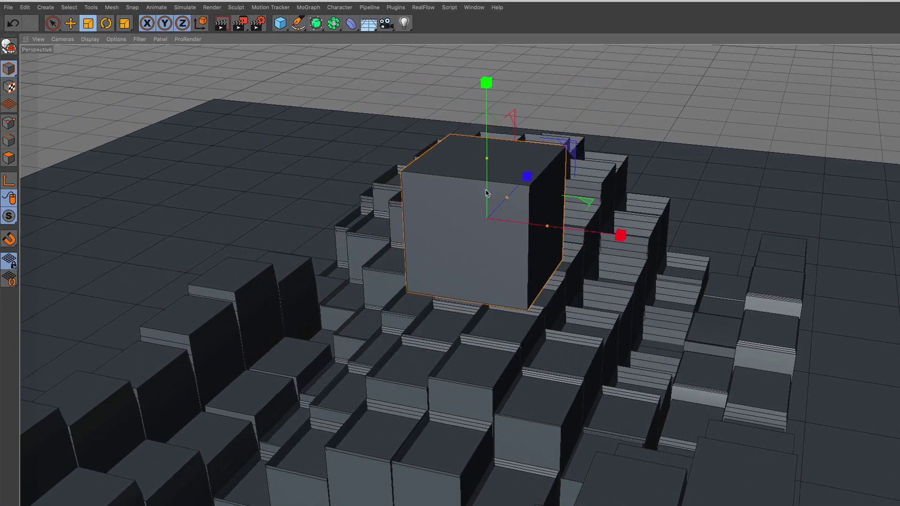
scroll(488, 193, "up", 2)
left_click(53, 23)
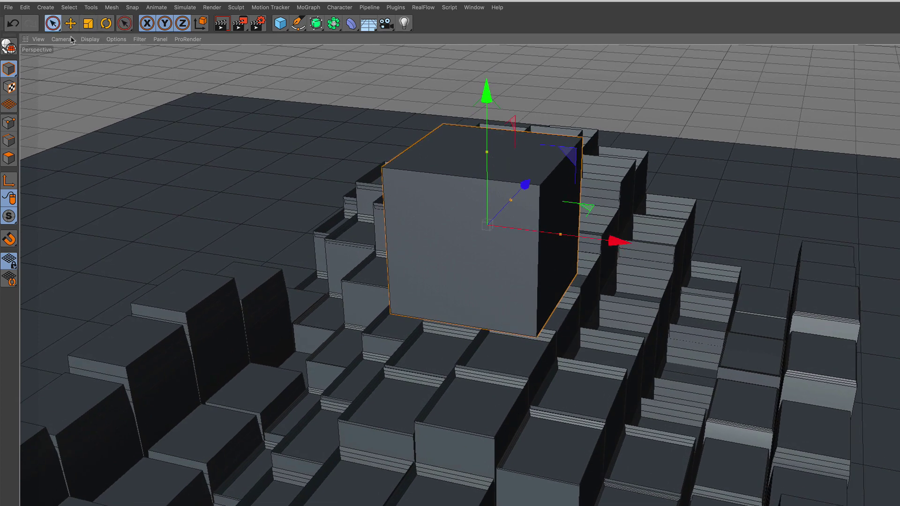
Step: Add a Subdivision Surface and make the raised cube its child
left_click_drag(316, 23, 358, 41)
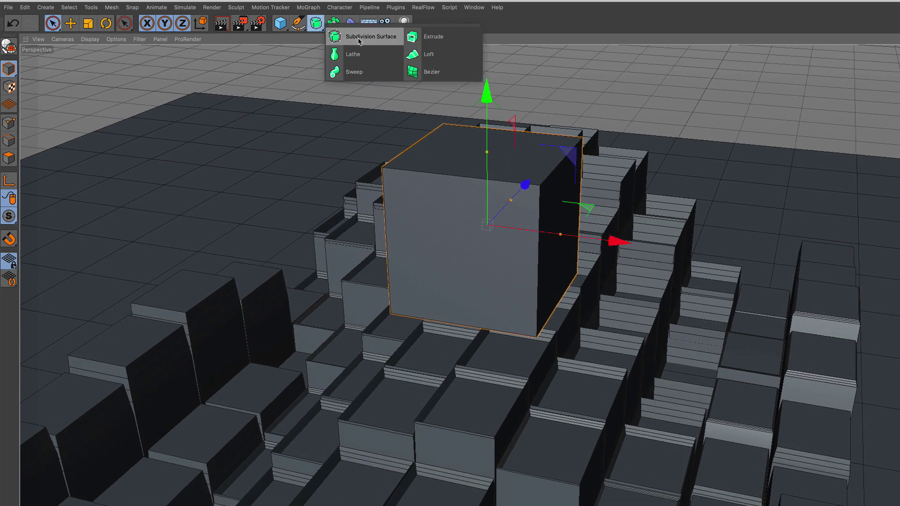
left_click(391, 43)
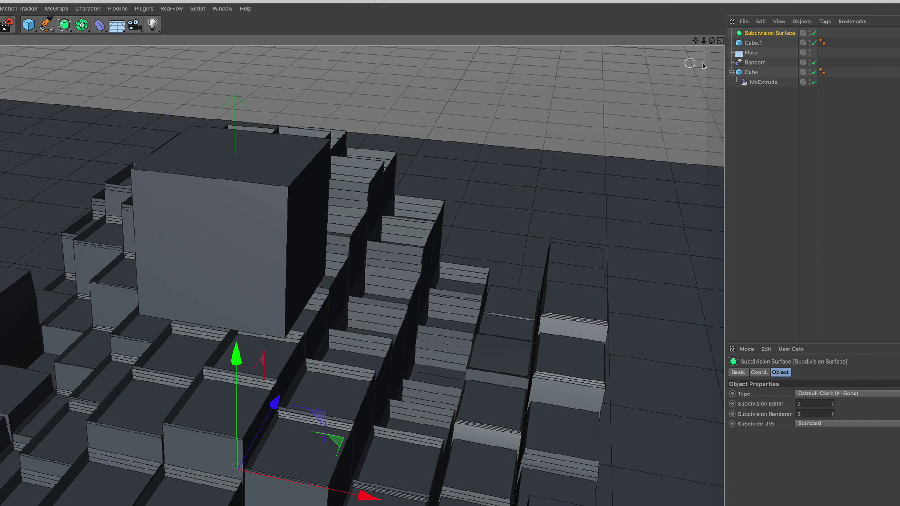
left_click_drag(748, 48, 767, 34)
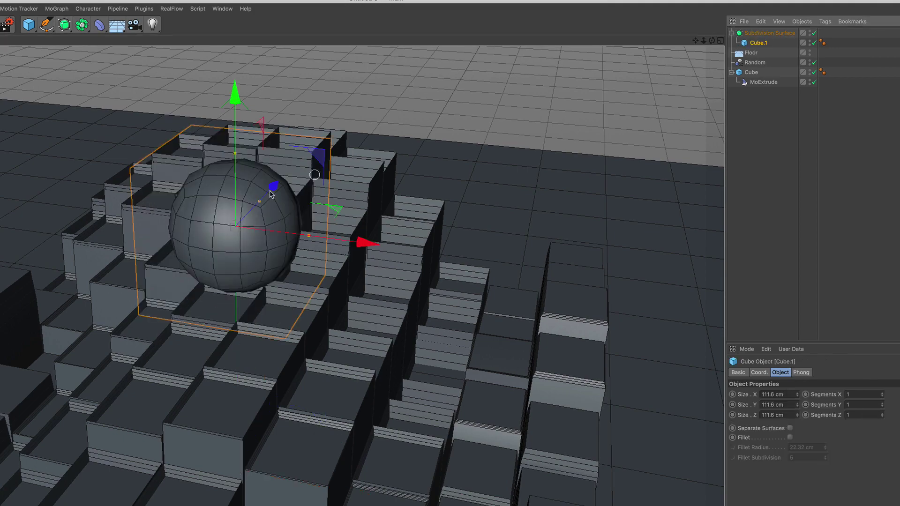
Step: Set the raised cube's X and Z segments to 2 to make its smoothed form boxier
scroll(243, 211, "up", 10)
middle_click_drag(294, 214, 347, 277, "alt")
scroll(347, 277, "up", 2)
left_click_drag(347, 278, 301, 271, "alt")
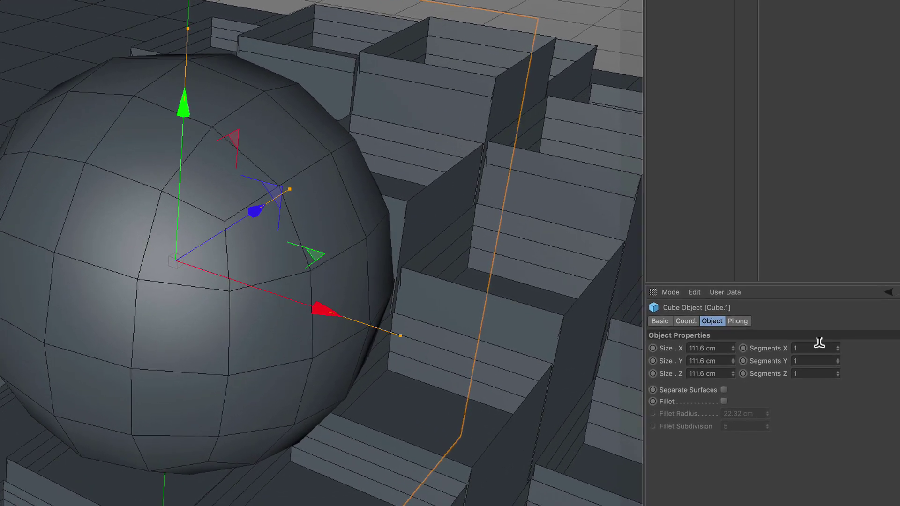
left_click(818, 347)
type("2")
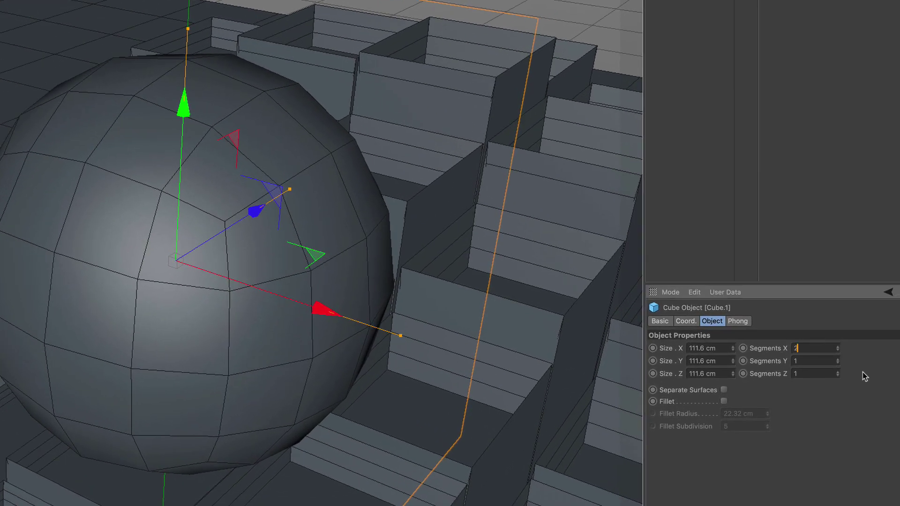
key("Return")
type("2")
key("Return")
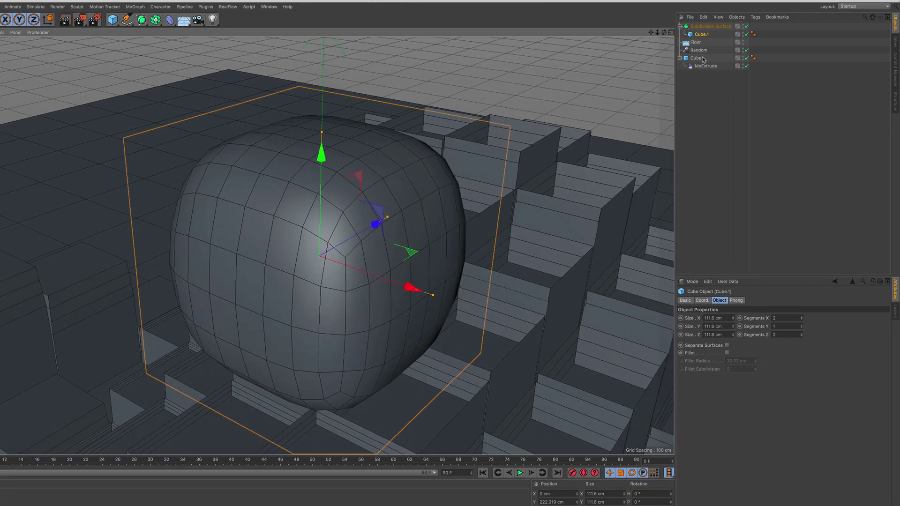
Step: Set the Subdivision Surface's editor subdivision to 3 and merge it with its cube using Connect Objects + Delete
left_click(704, 27)
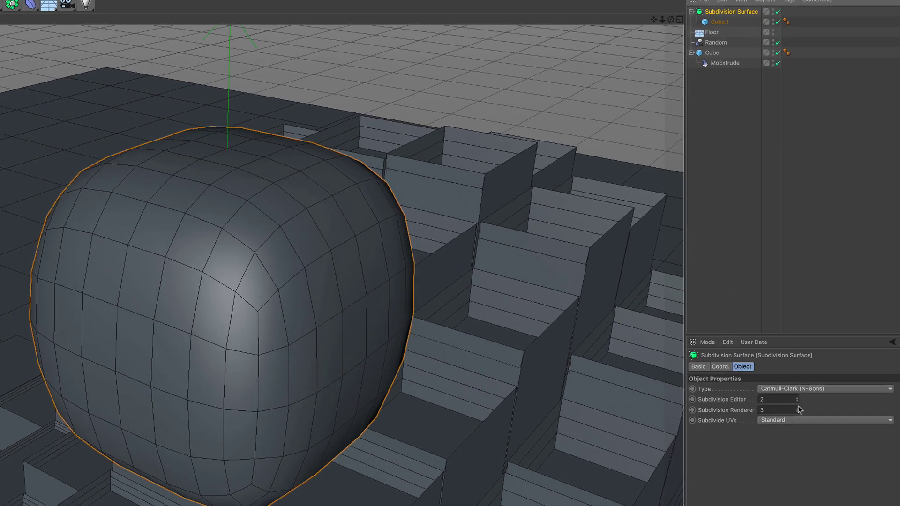
left_click(771, 343)
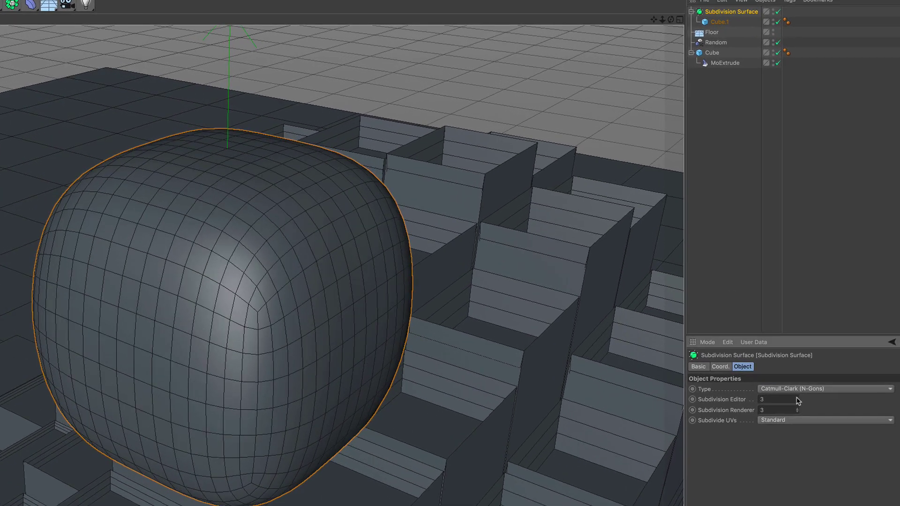
left_click(720, 23, "shift")
right_click(720, 27)
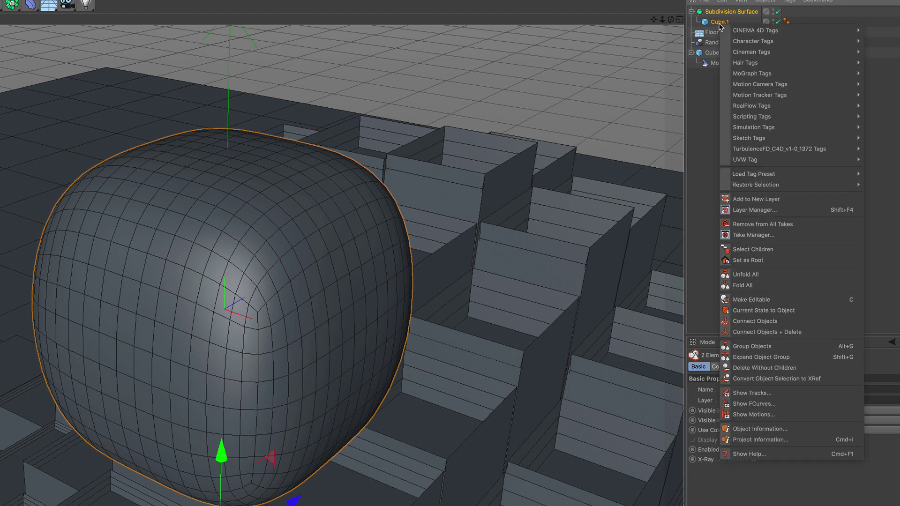
left_click(800, 335)
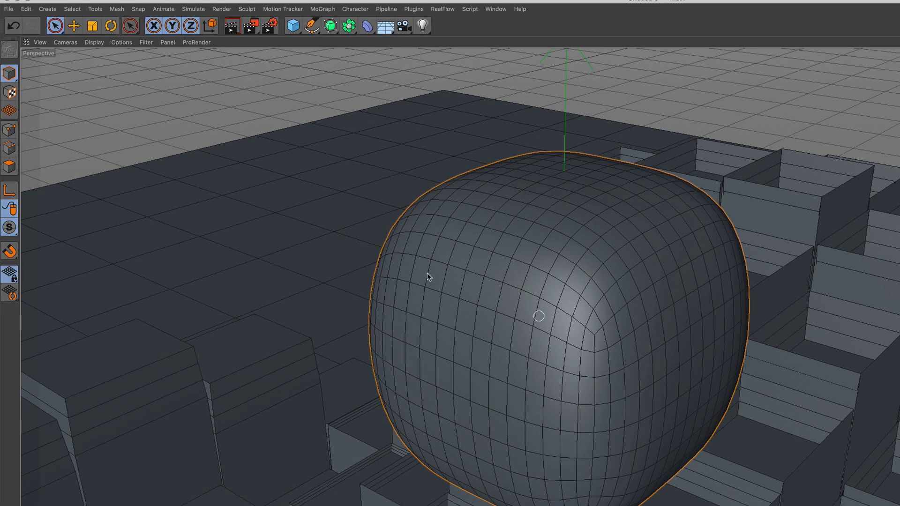
Step: Center the merged mesh's axis on all its points with Axis Center, including children
left_click(117, 9)
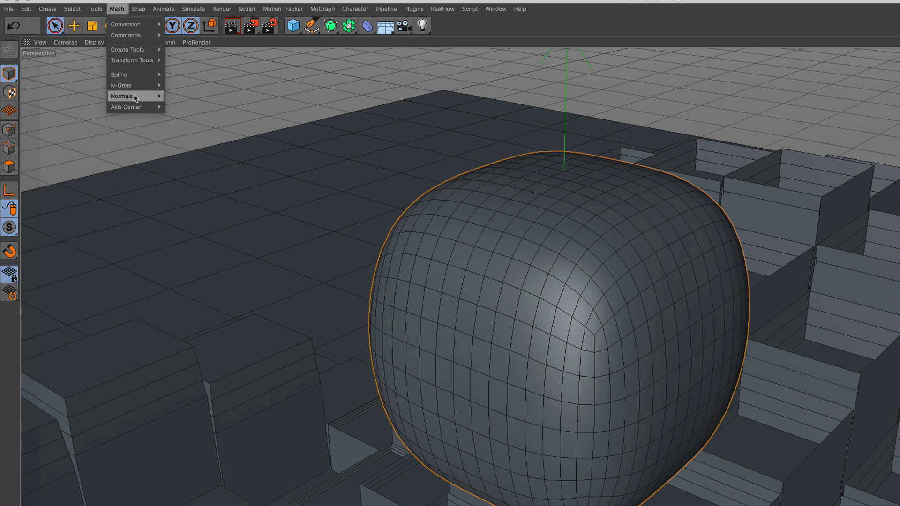
mouse_move(135, 110)
left_click(204, 111)
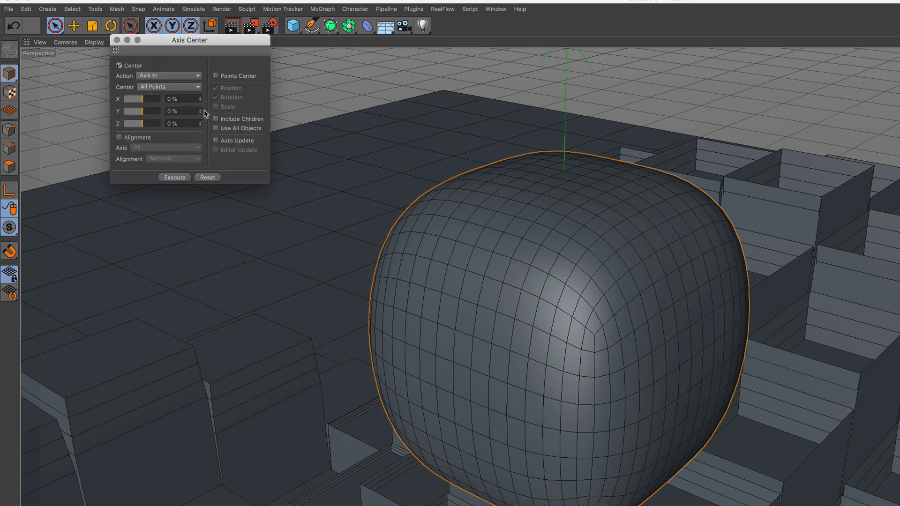
left_click(234, 122)
left_click(183, 178)
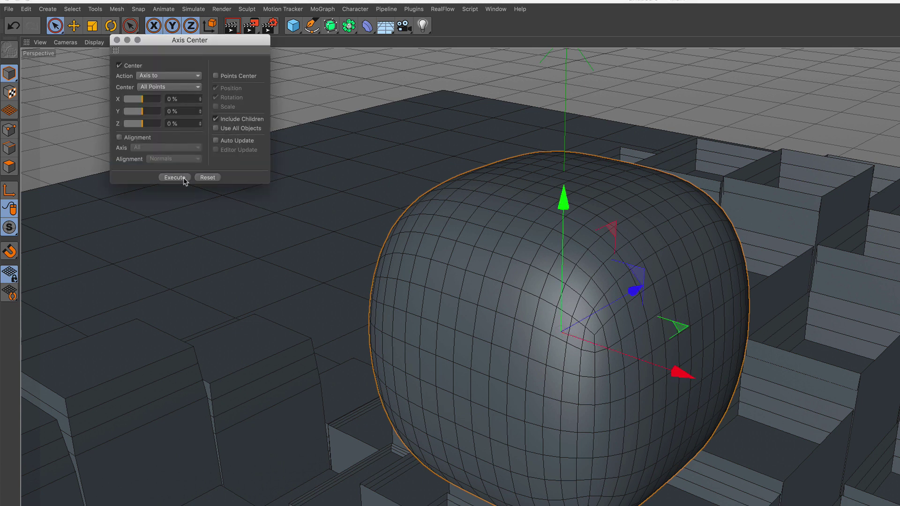
left_click(116, 39)
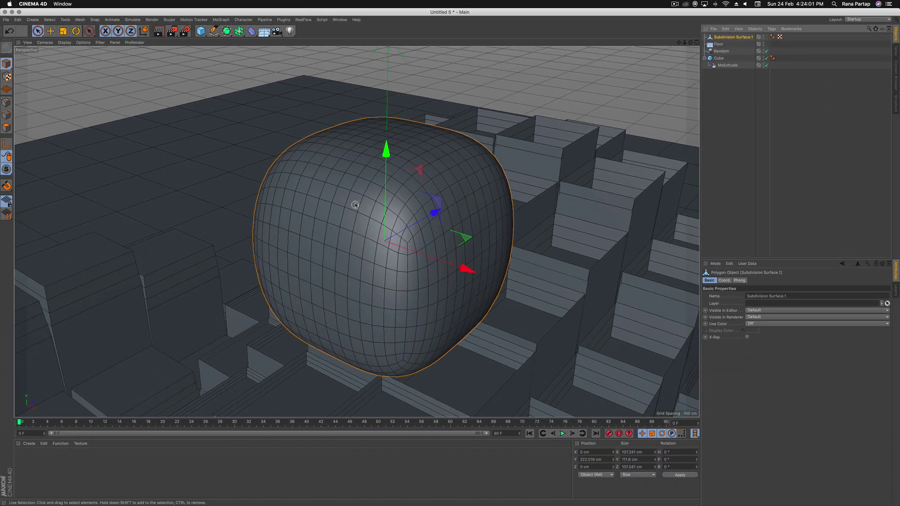
Step: Raise the rounded cube above the extruded blocks to about 300.5 cm in Y
scroll(345, 266, "down", 3)
left_click_drag(345, 266, 413, 160, "alt")
left_click_drag(405, 83, 404, 4)
left_click_drag(412, 107, 390, 191, "alt")
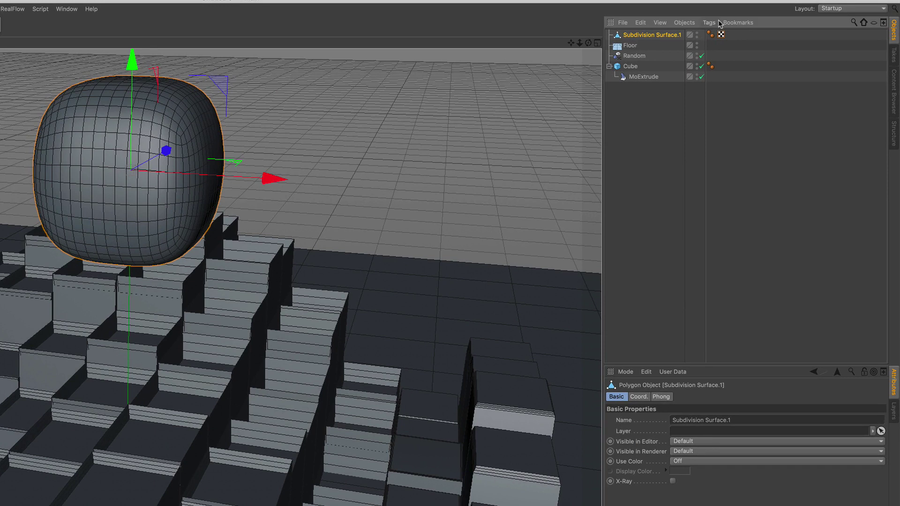
Step: Add a Soft Body simulation tag to the rounded cube
left_click(708, 23)
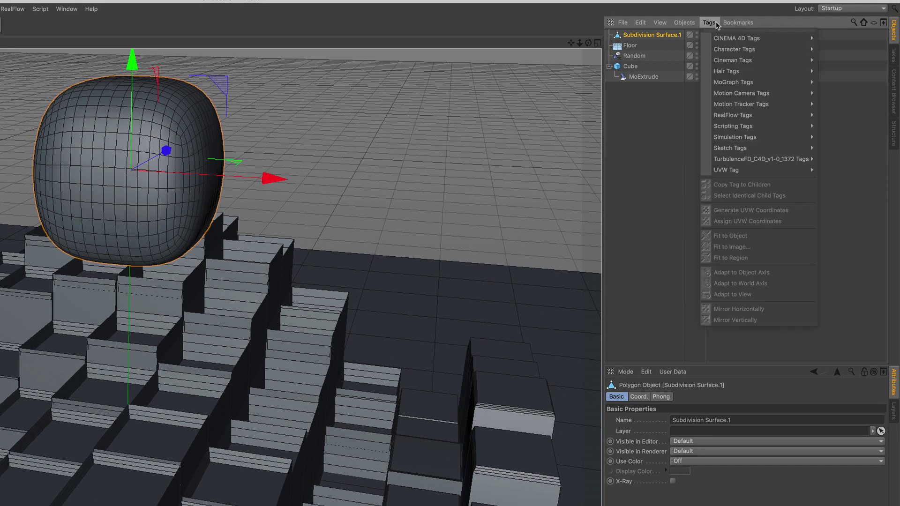
mouse_move(733, 137)
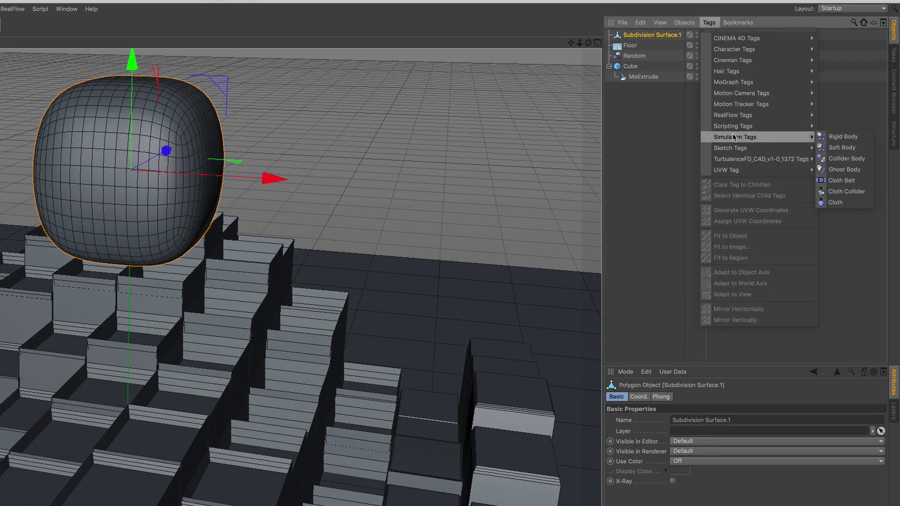
left_click(862, 151)
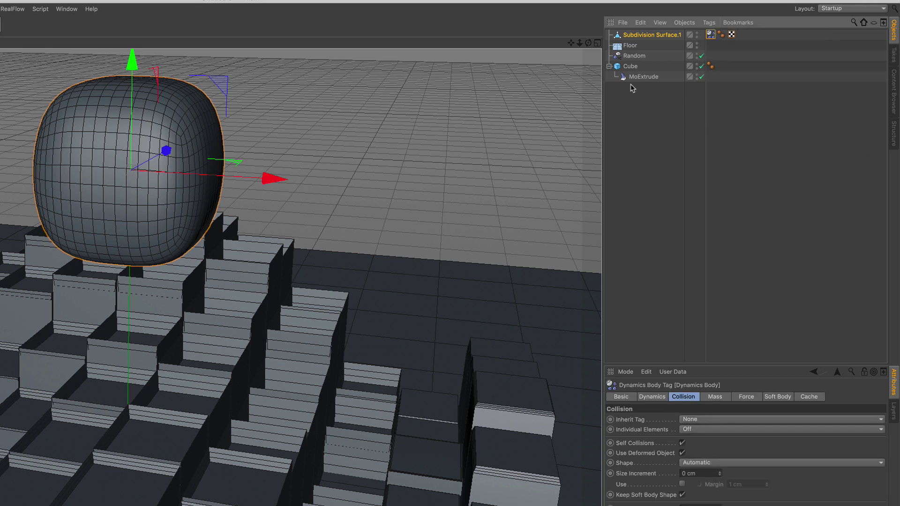
Step: Add a Collider Body simulation tag to the base Cube that carries the MoExtrude blocks
left_click(631, 66)
left_click(709, 23)
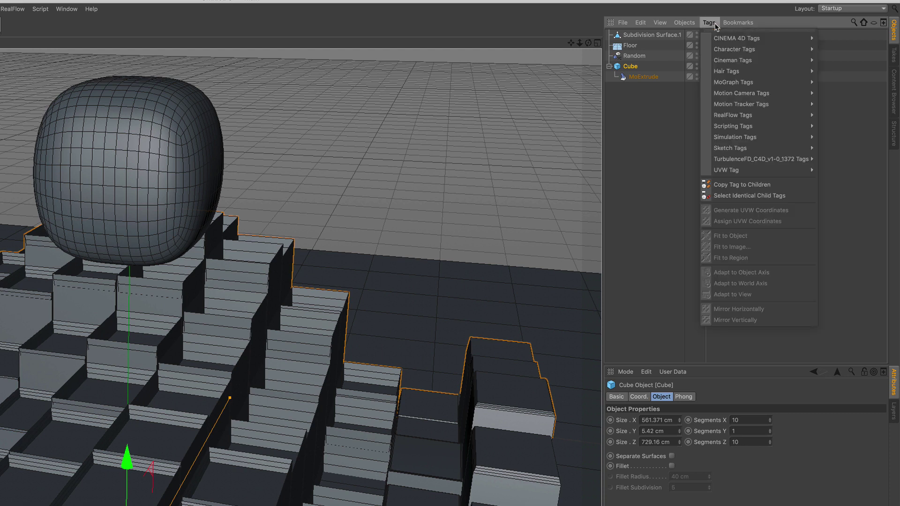
mouse_move(750, 140)
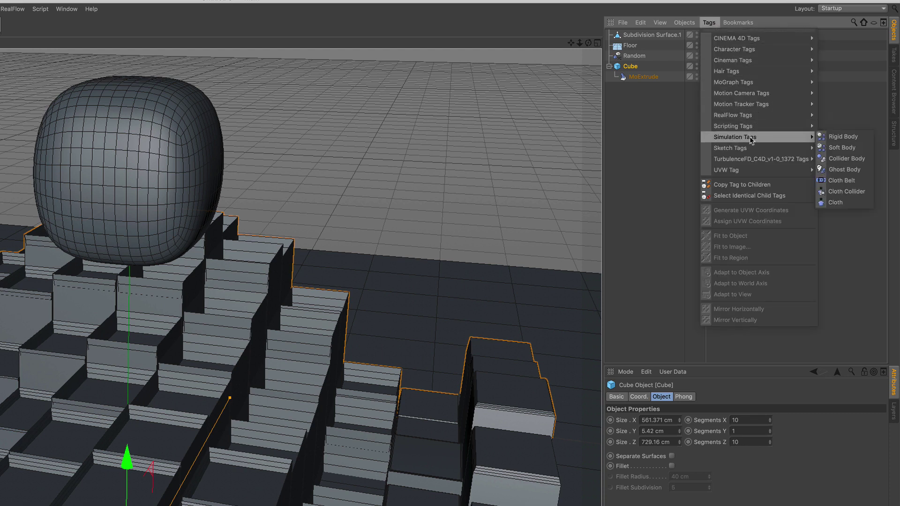
left_click(856, 162)
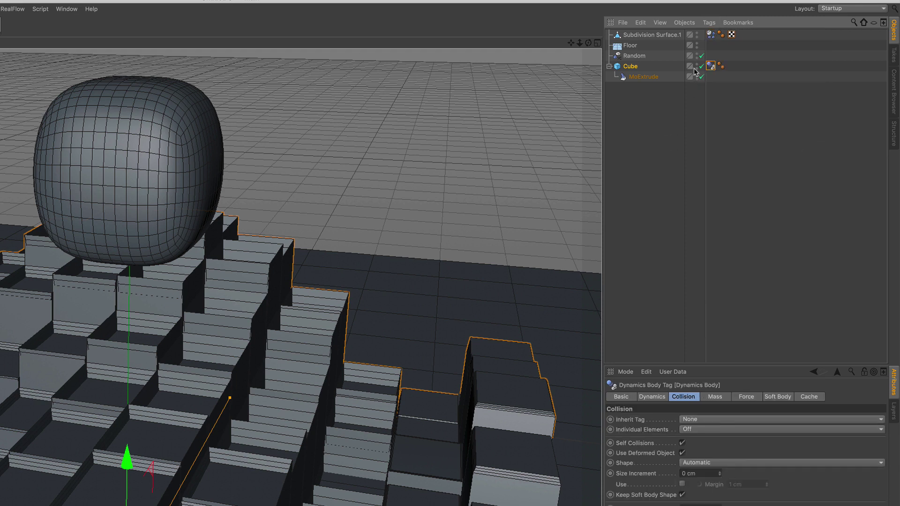
Step: In the rounded cube's dynamics tag, set flexion to 60, shape stiffness to 33, pressure to 20 and bounce to 65%
left_click(656, 35)
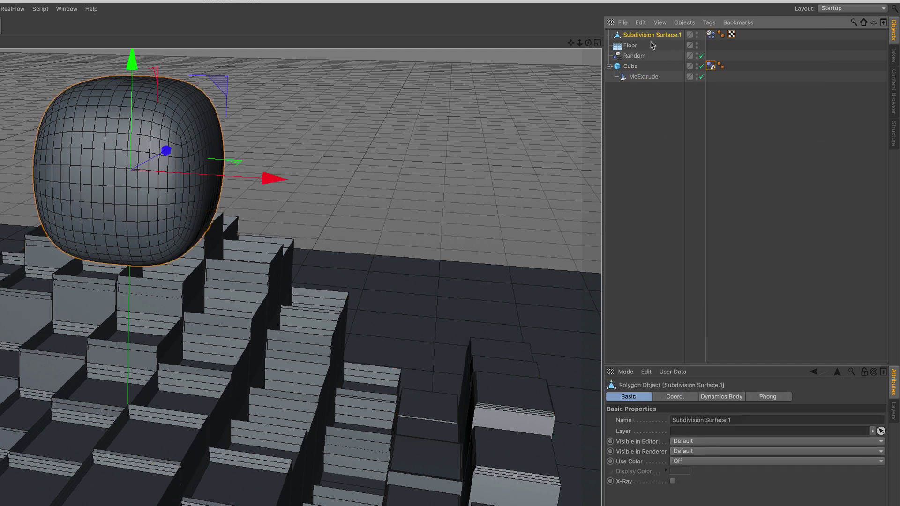
left_click(711, 35)
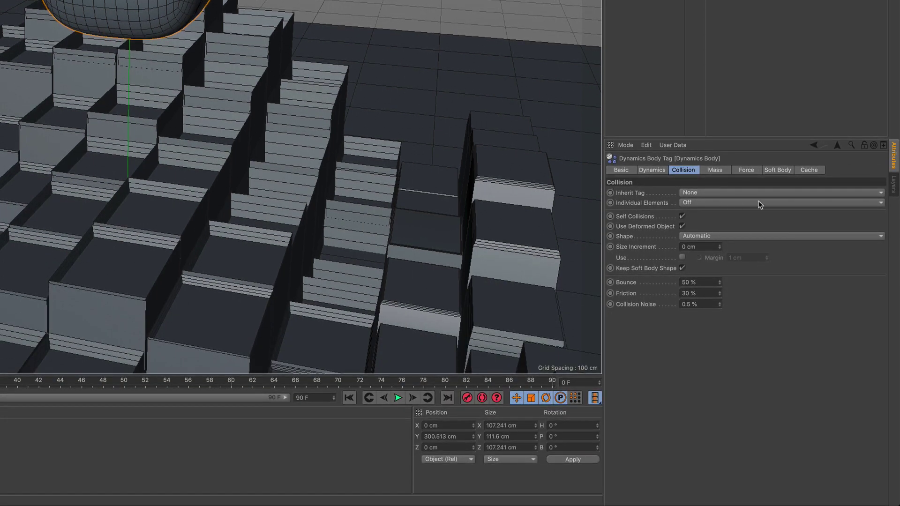
left_click(777, 170)
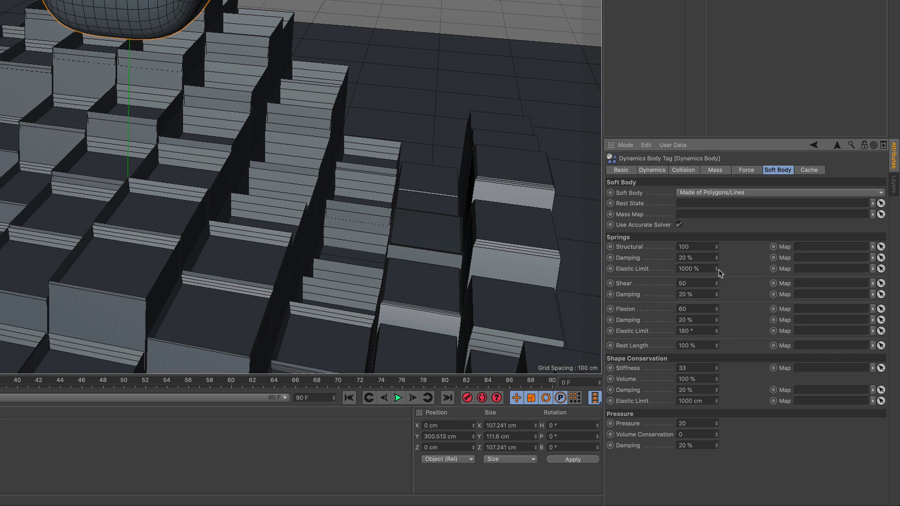
left_click(715, 171)
left_click(696, 172)
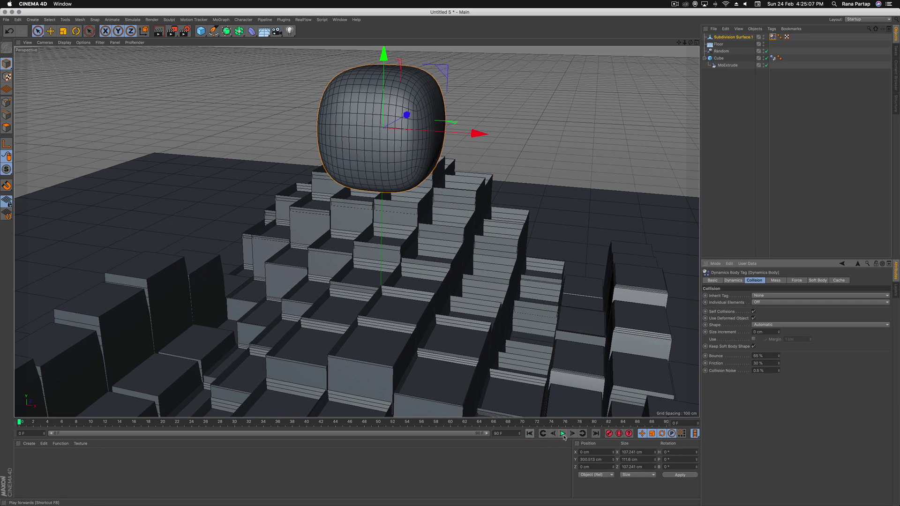
Step: Play the simulation to check how the soft body falls onto the blocks, and return to the first frame
left_click(563, 434)
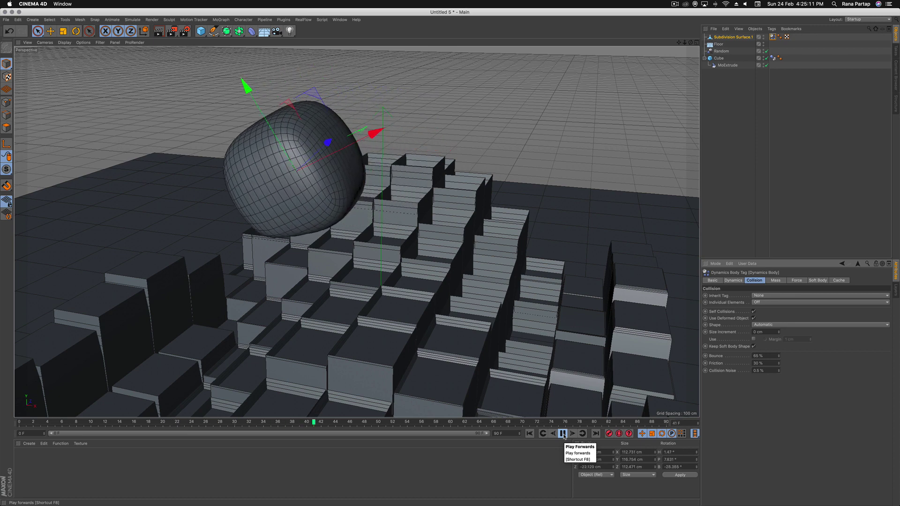
left_click(562, 433)
left_click(531, 435)
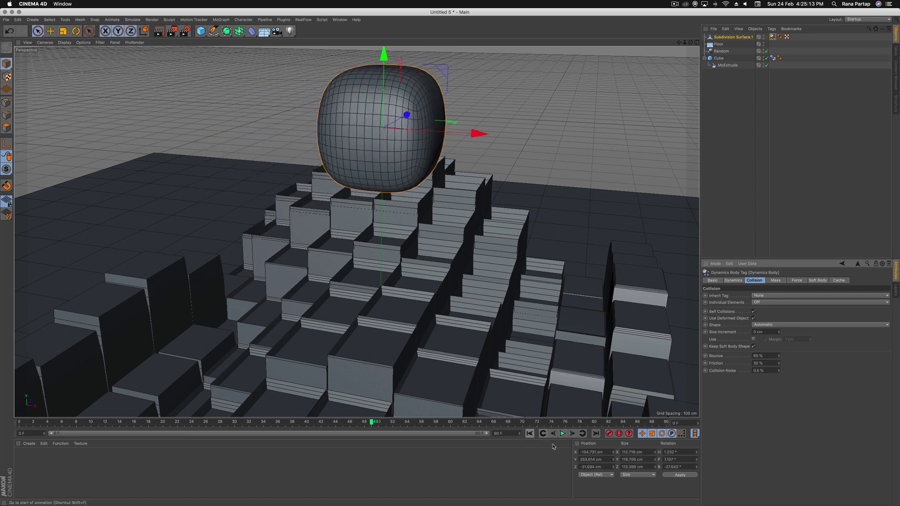
Step: Set the collision shape of the base Cube's collider tag to Static Mesh
scroll(411, 252, "down", 5)
left_click_drag(427, 284, 446, 273, "alt")
scroll(419, 289, "up", 4)
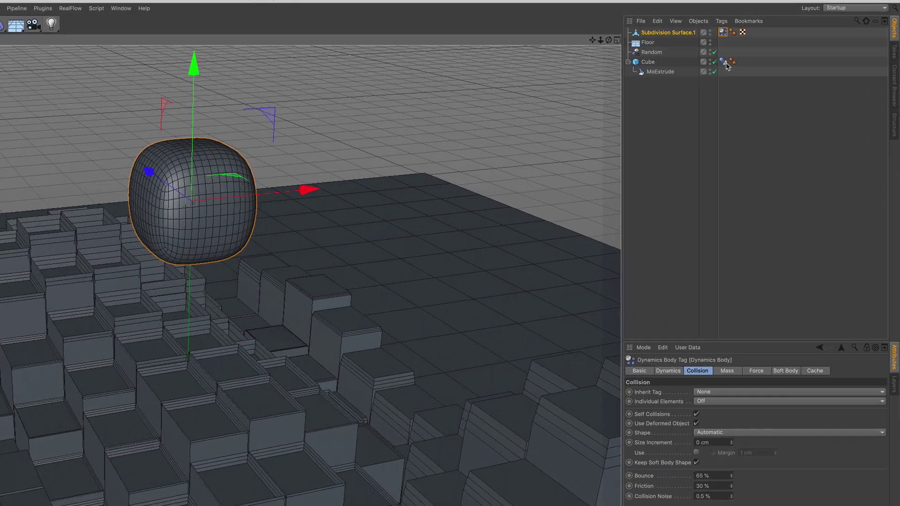
left_click(773, 58)
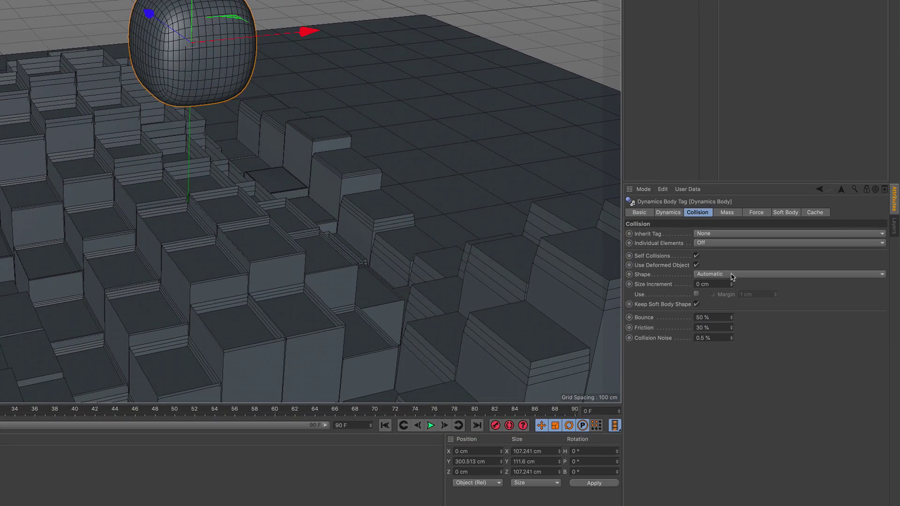
left_click(732, 275)
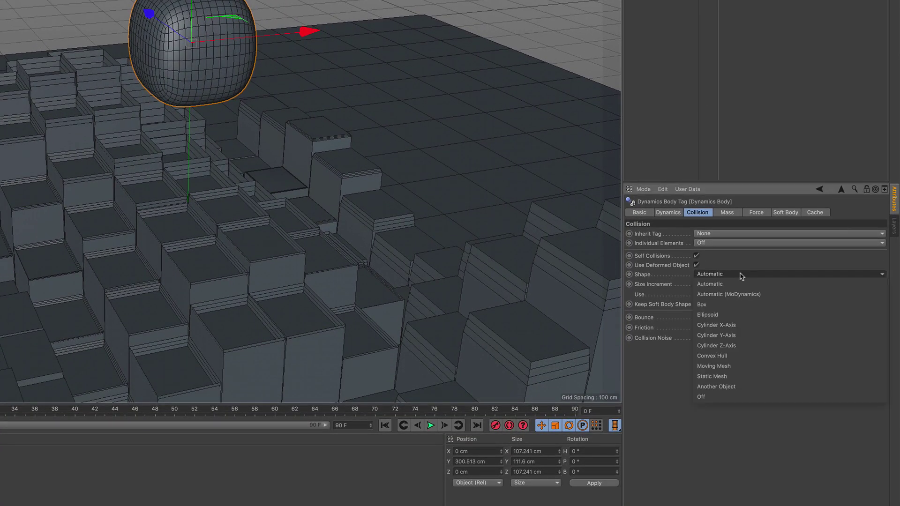
left_click(751, 377)
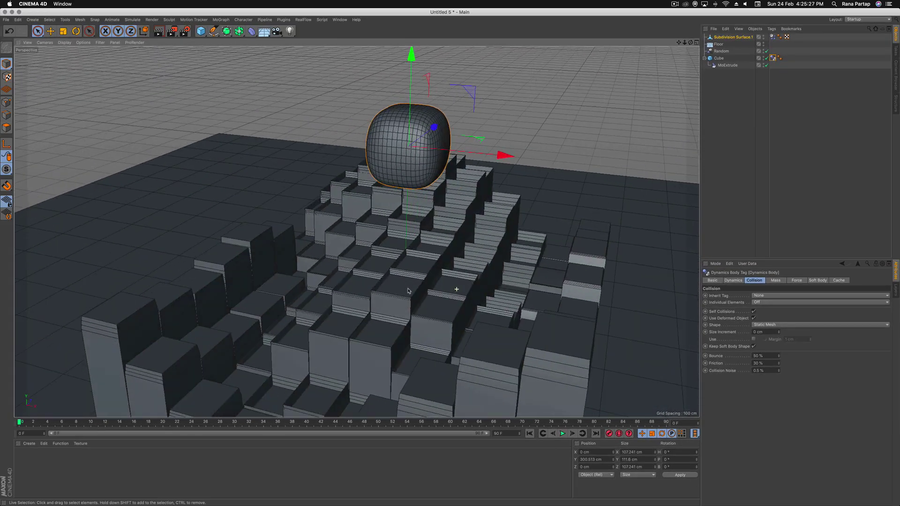
scroll(413, 281, "up", 5)
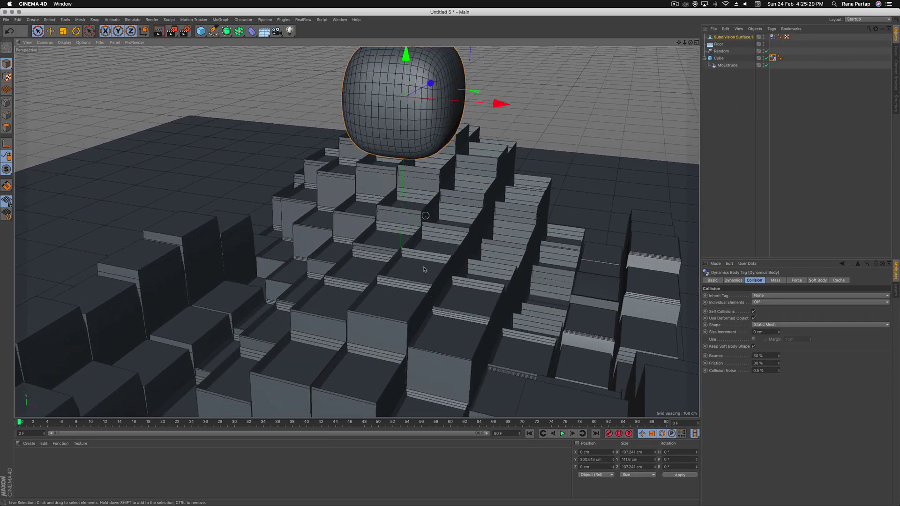
Step: Play the simulation to check how the soft body collides with the blocks' static mesh, and stop it
left_click(562, 434)
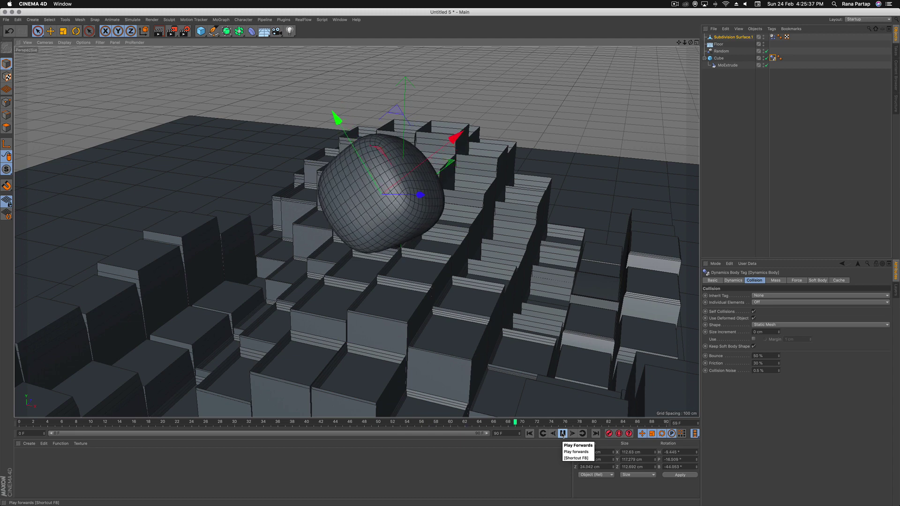
left_click(562, 434)
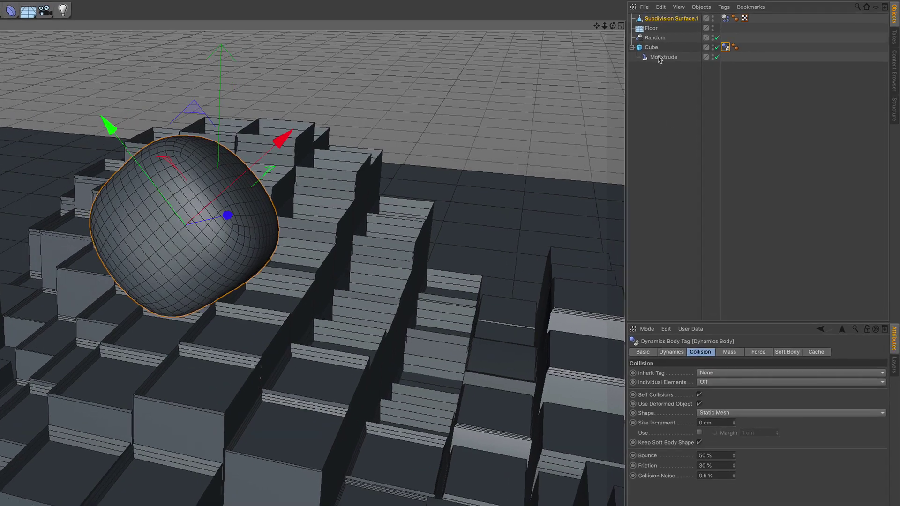
Step: Set the noise scale of the Random effector to 222%
left_click(721, 51)
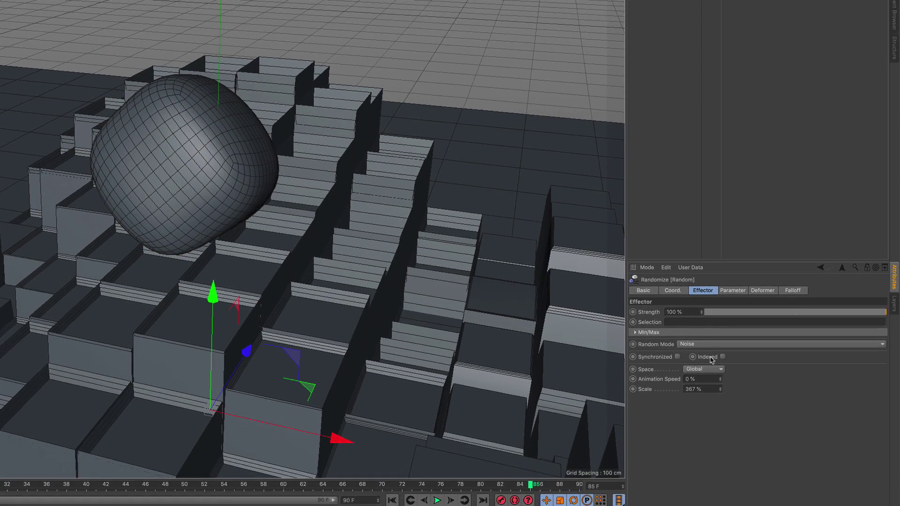
left_click_drag(724, 389, 698, 410)
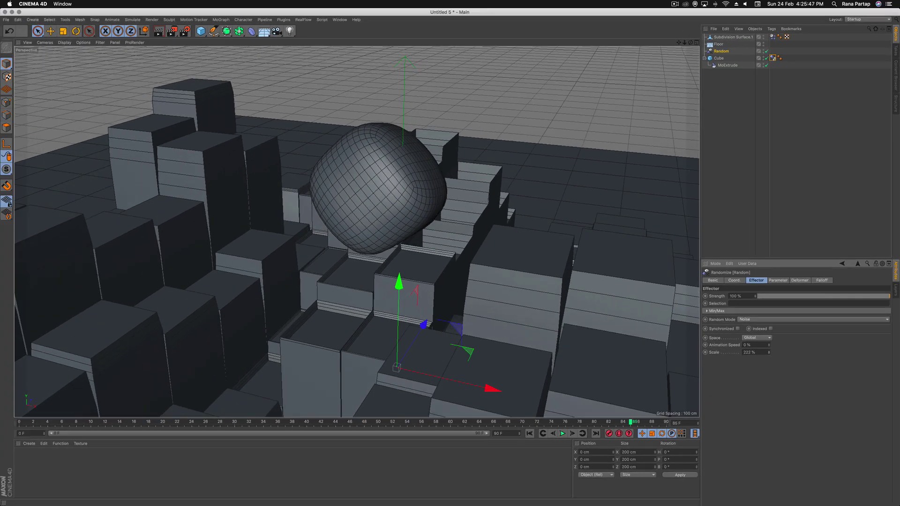
scroll(405, 251, "up", 4)
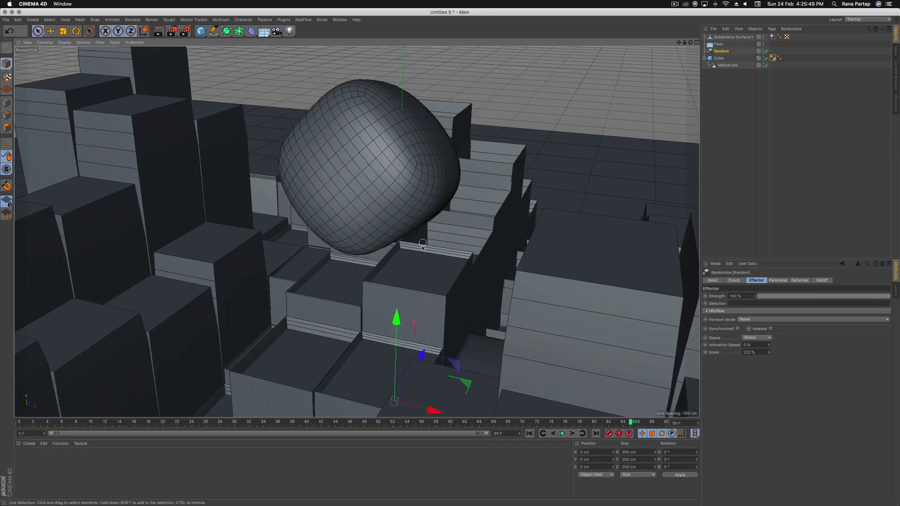
left_click_drag(405, 251, 419, 225, "alt")
scroll(406, 239, "down", 4)
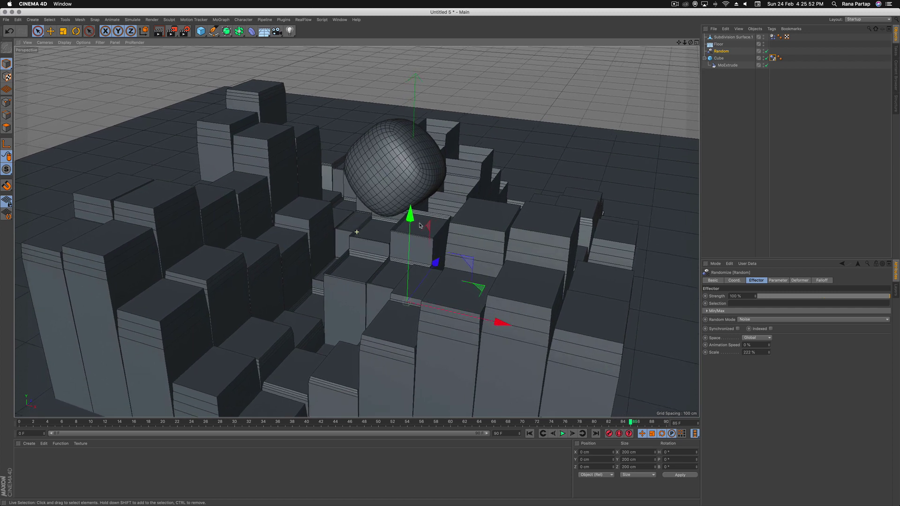
Step: Play the simulation from the first frame to check how the soft body lands on the rearranged blocks, and stop it
left_click(529, 433)
left_click(562, 433)
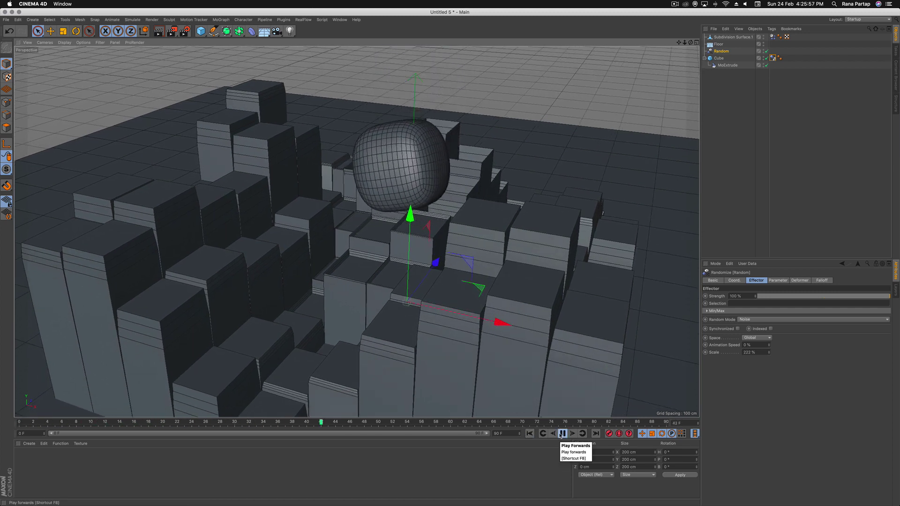
left_click(562, 433)
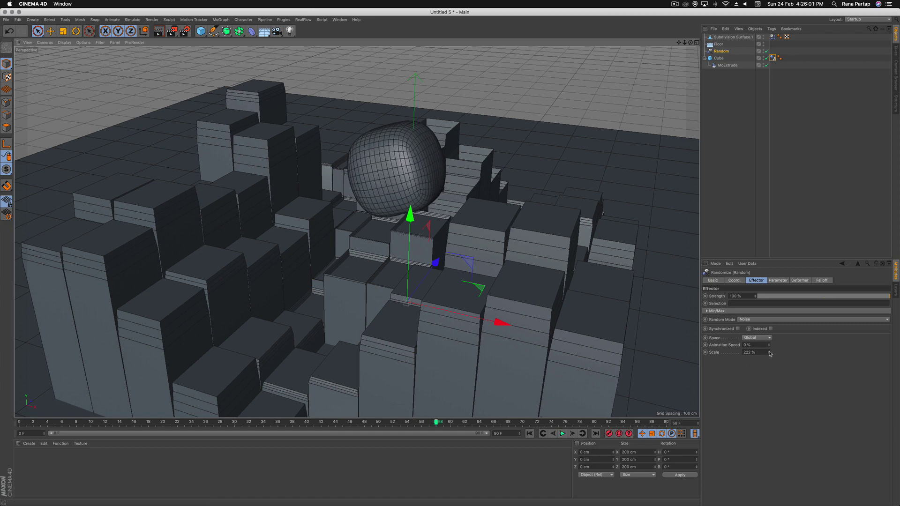
Step: Set the noise scale of the Random effector to 333%
left_click_drag(770, 352, 732, 343)
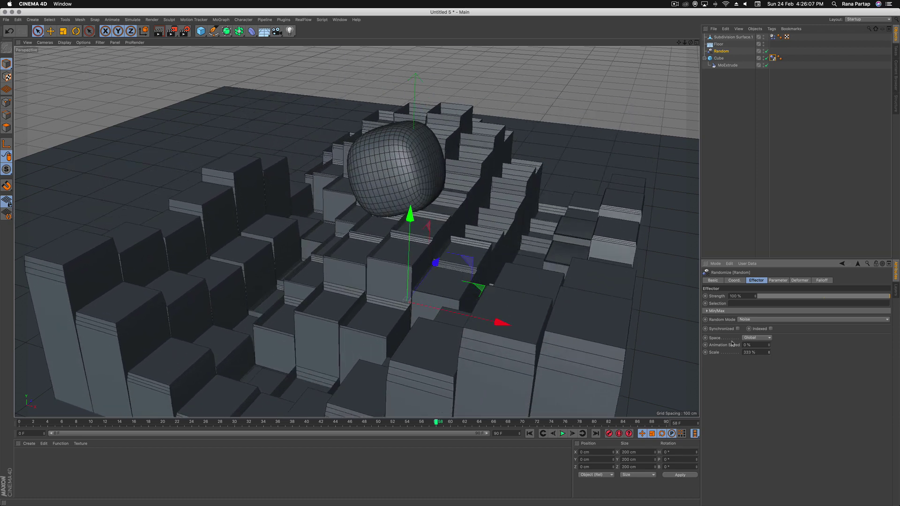
scroll(409, 240, "up", 2)
left_click_drag(390, 259, 409, 265, "alt")
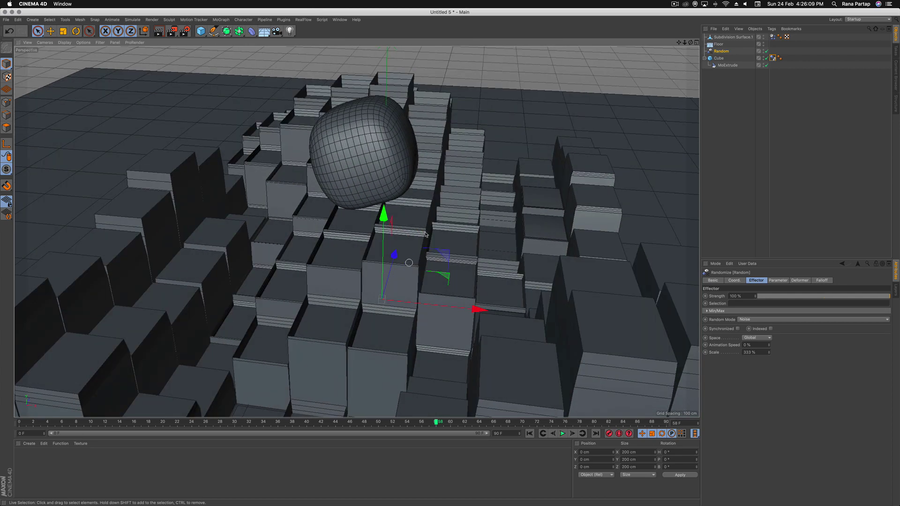
Step: Return to the first frame and scale the rounded cube down uniformly to about 90 x 93 x 90 cm
left_click(726, 40)
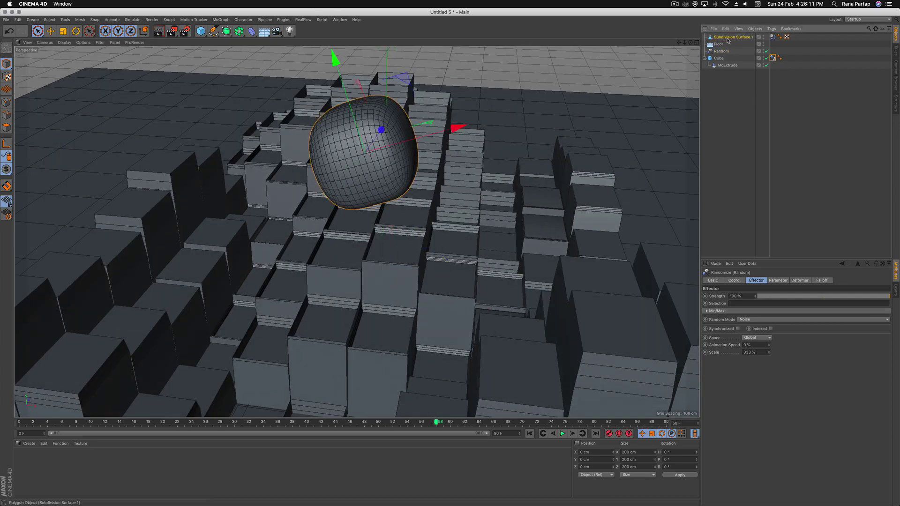
left_click(529, 434)
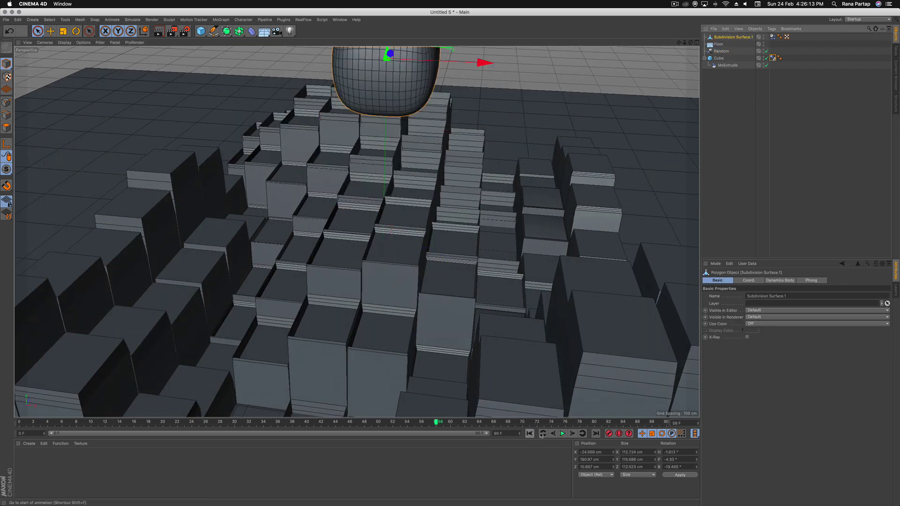
right_click_drag(345, 175, 358, 145, "alt")
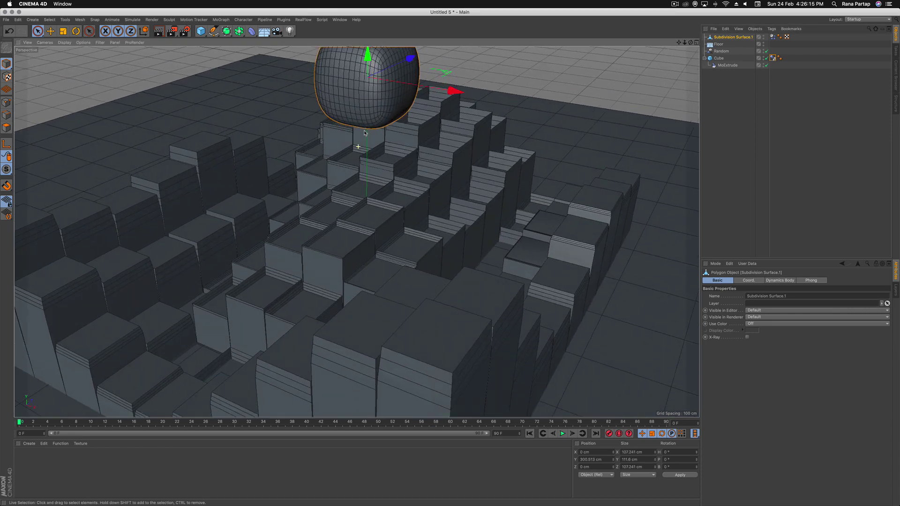
middle_click_drag(358, 145, 358, 229, "alt")
left_click(65, 32)
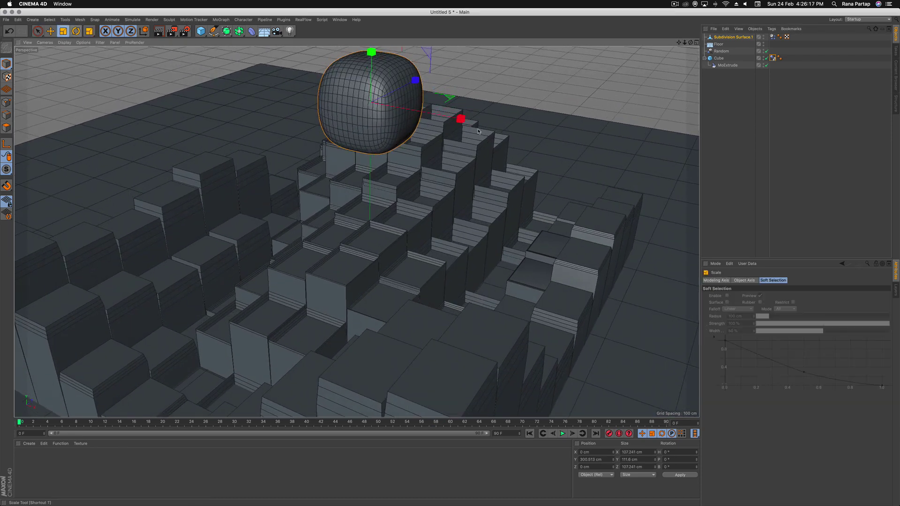
left_click_drag(82, 71, 59, 69)
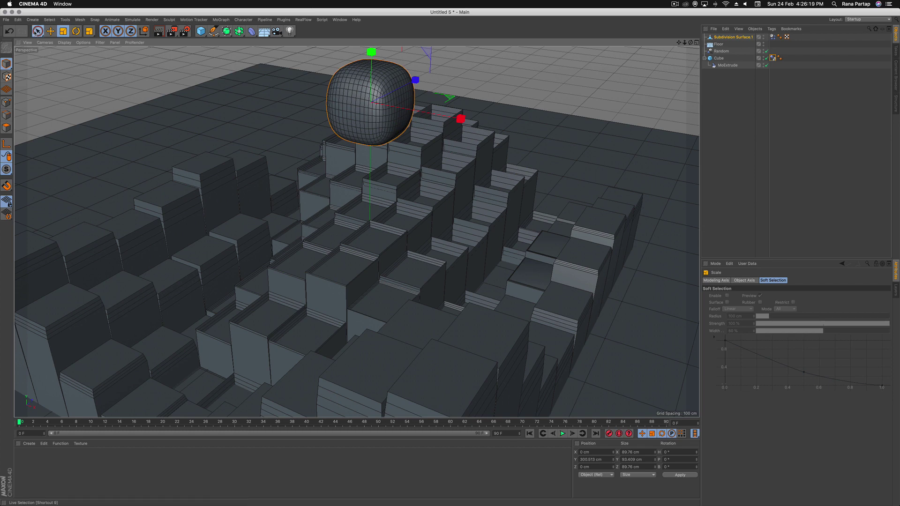
left_click(38, 31)
Step: Play the simulation twice to check how the smaller rounded cube falls onto the blocks, and return to the first frame
scroll(400, 205, "up", 3)
scroll(363, 214, "down", 4)
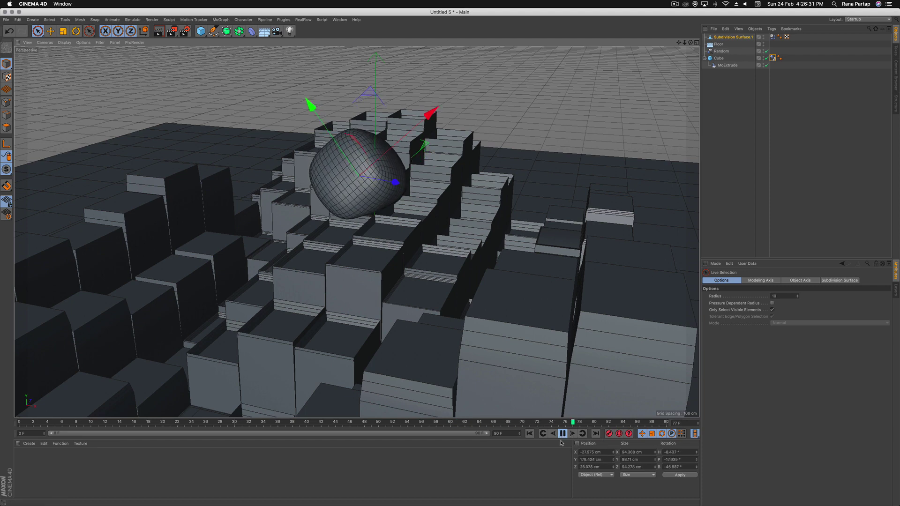
scroll(352, 228, "up", 3)
left_click_drag(351, 228, 364, 245, "alt")
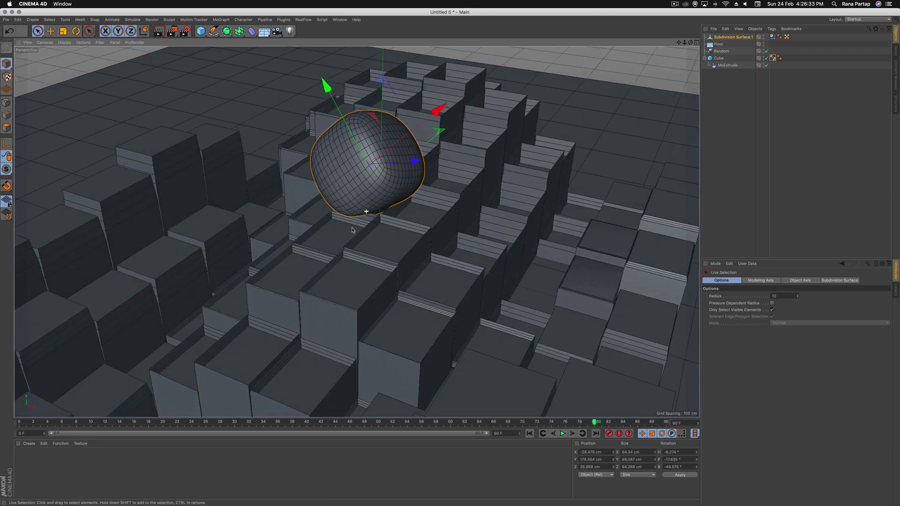
scroll(364, 245, "up", 2)
left_click(529, 433)
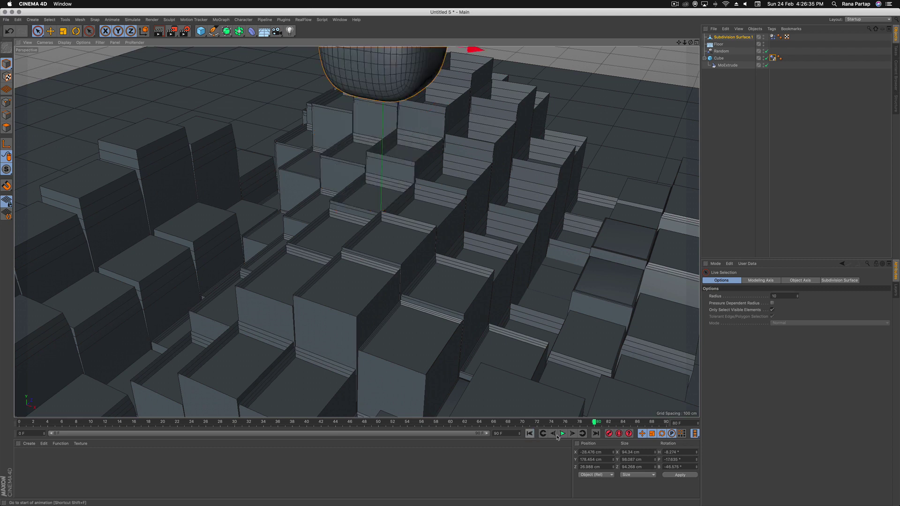
left_click(562, 433)
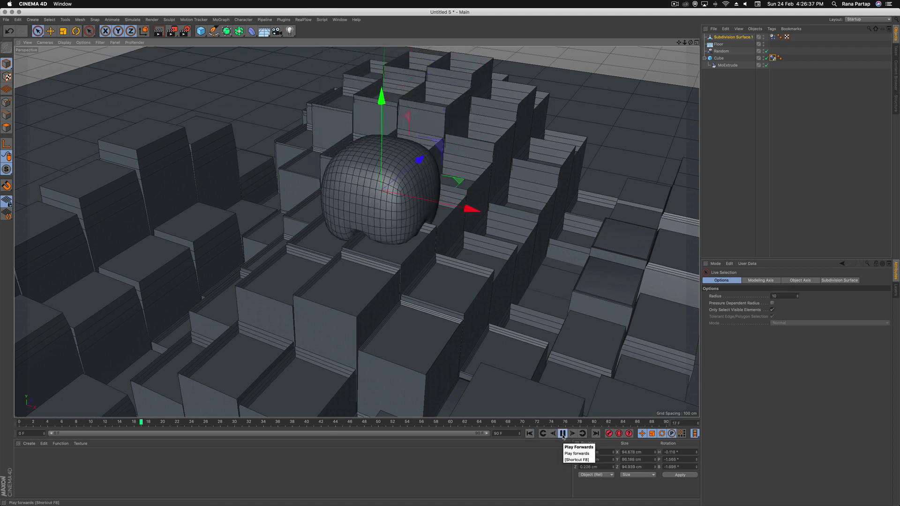
left_click(562, 433)
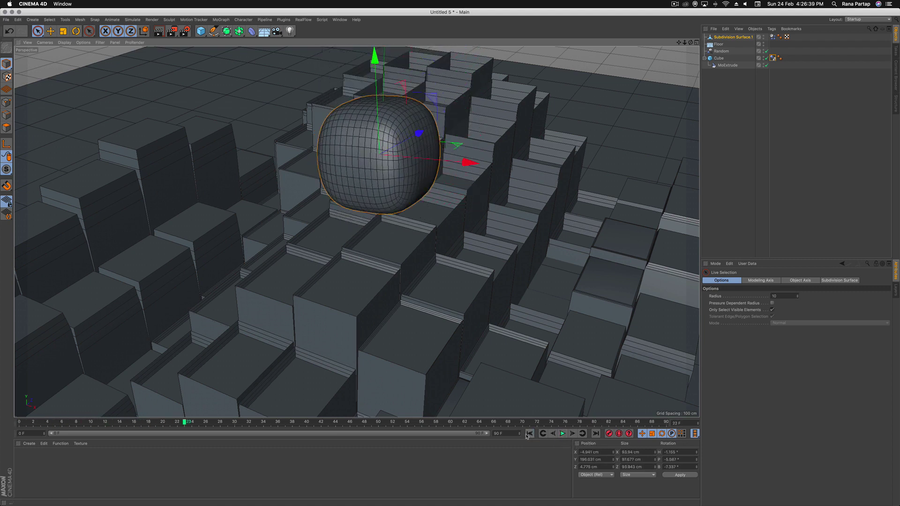
left_click(529, 434)
Step: Move the rounded cube along the Z axis to about -117 cm
scroll(410, 279, "down", 5)
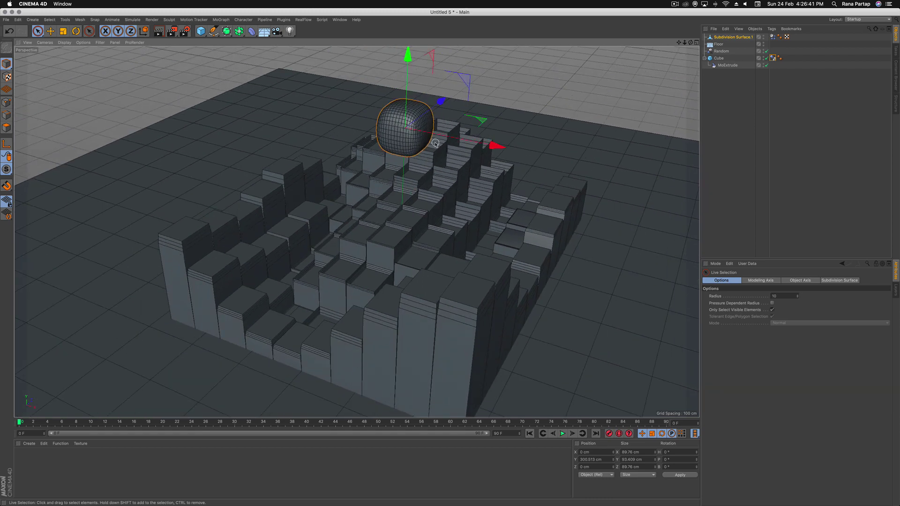
scroll(382, 212, "up", 10)
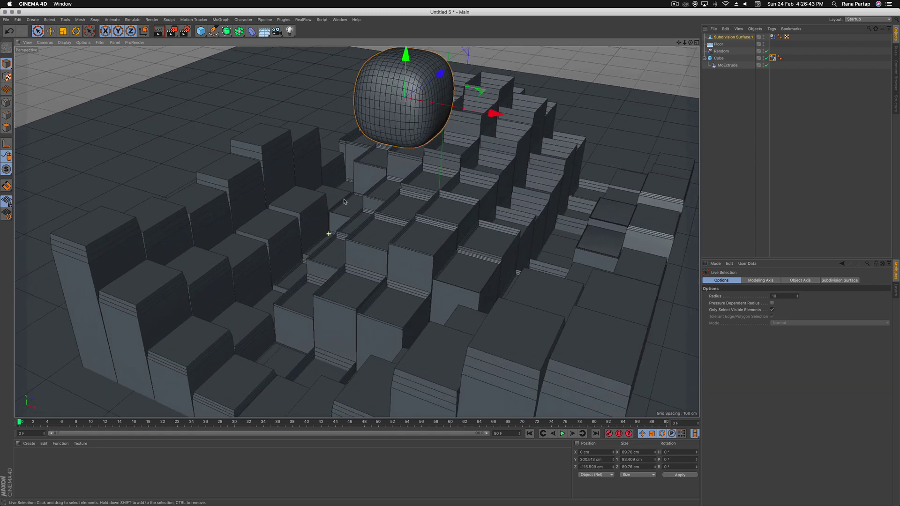
scroll(382, 211, "up", 2)
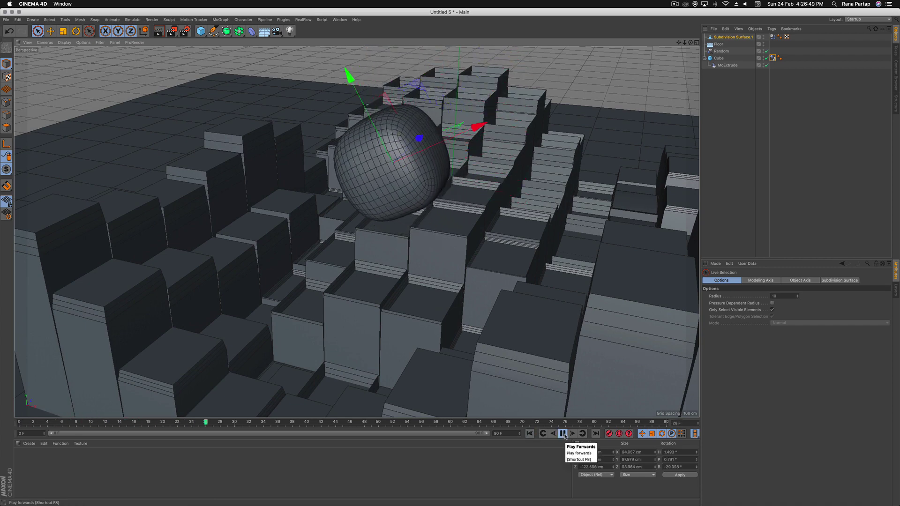
Step: Examine from close up how the repositioned soft body tumbles over the blocks during playback, and return to the first frame
scroll(372, 329, "up", 3)
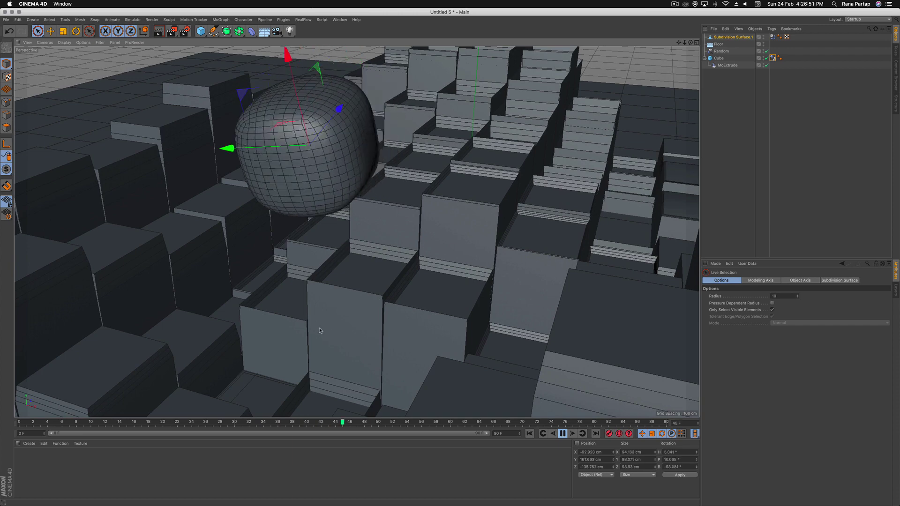
middle_click_drag(319, 331, 384, 291, "alt")
scroll(313, 284, "up", 3)
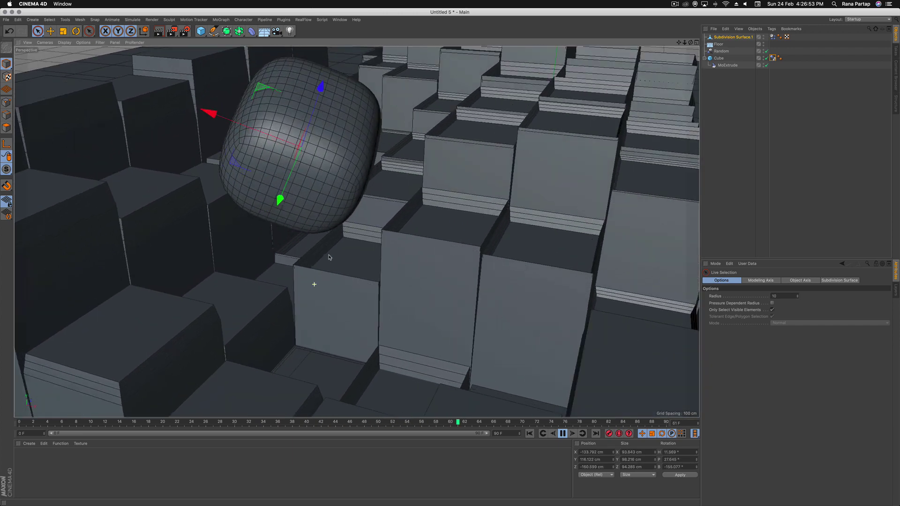
scroll(380, 272, "up", 3)
left_click_drag(393, 276, 354, 274, "alt")
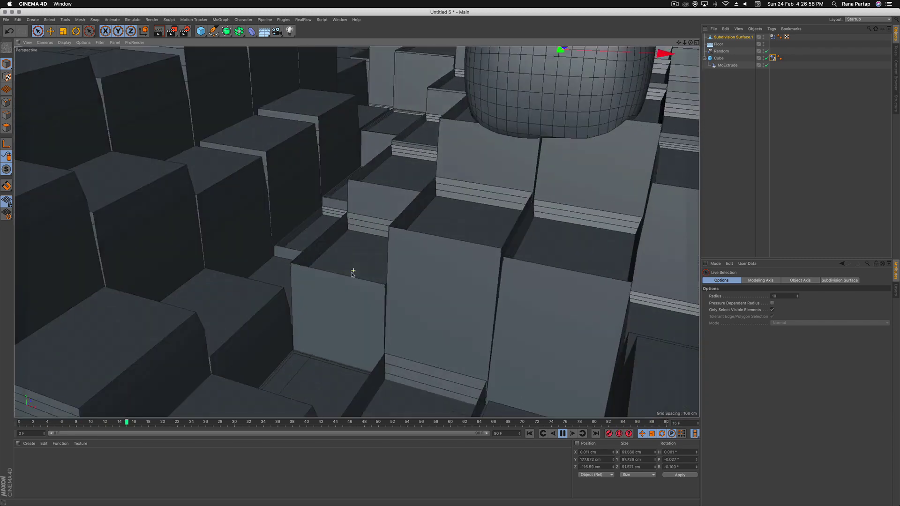
left_click(562, 434)
scroll(418, 216, "down", 5)
left_click_drag(440, 224, 342, 294, "alt")
left_click(530, 434)
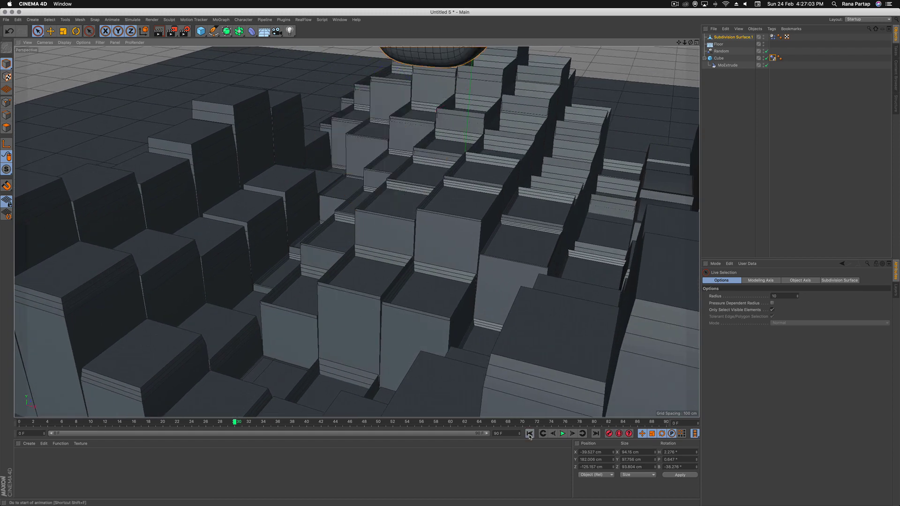
Step: Add a Target Camera to the scene and look through it
left_click(277, 31)
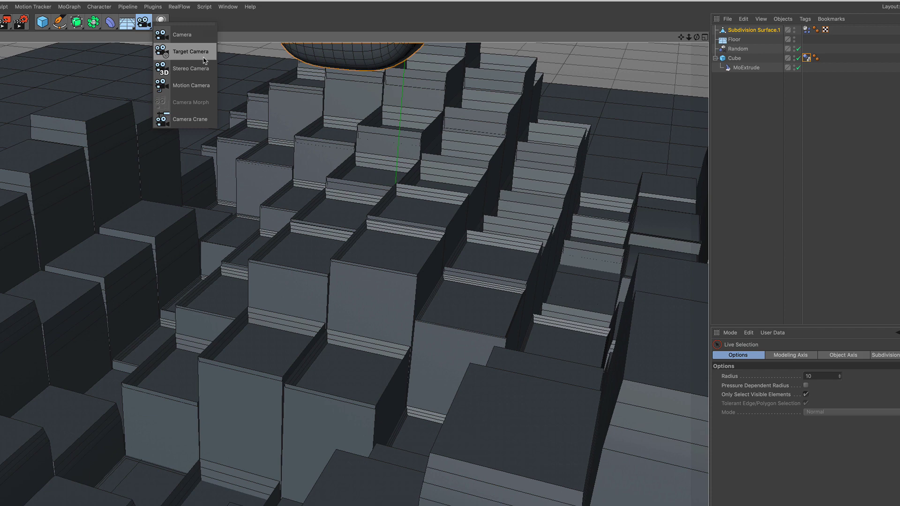
left_click(191, 52)
left_click(799, 30)
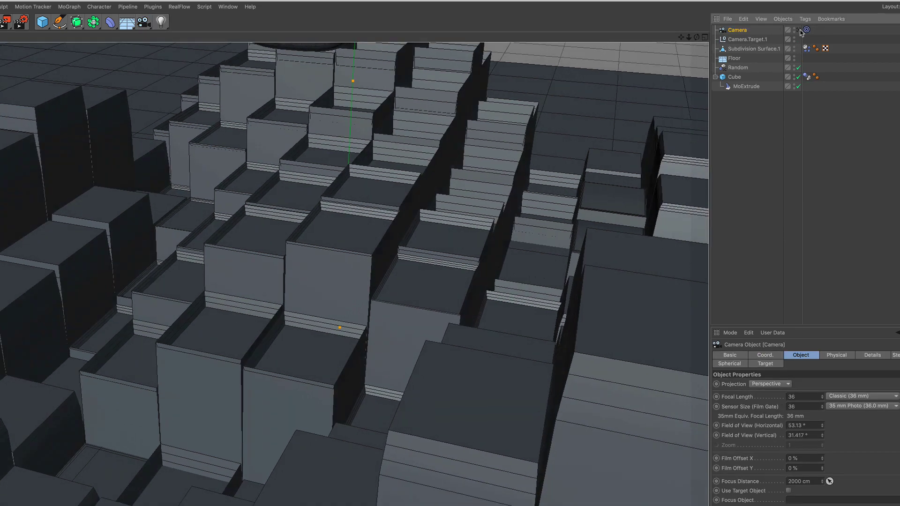
Step: Set Subdivision Surface.1 as the camera's target object and play the simulation through the camera to check the tracking
left_click(806, 30)
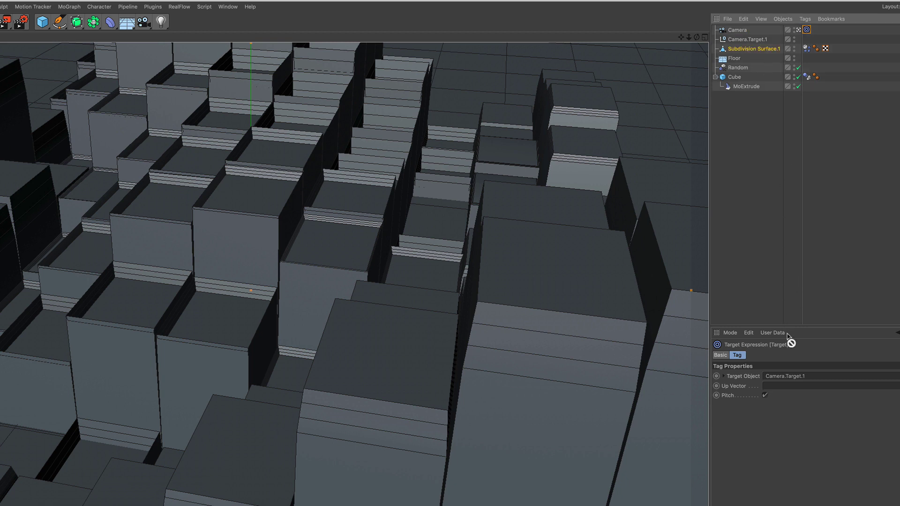
left_click_drag(754, 49, 798, 378)
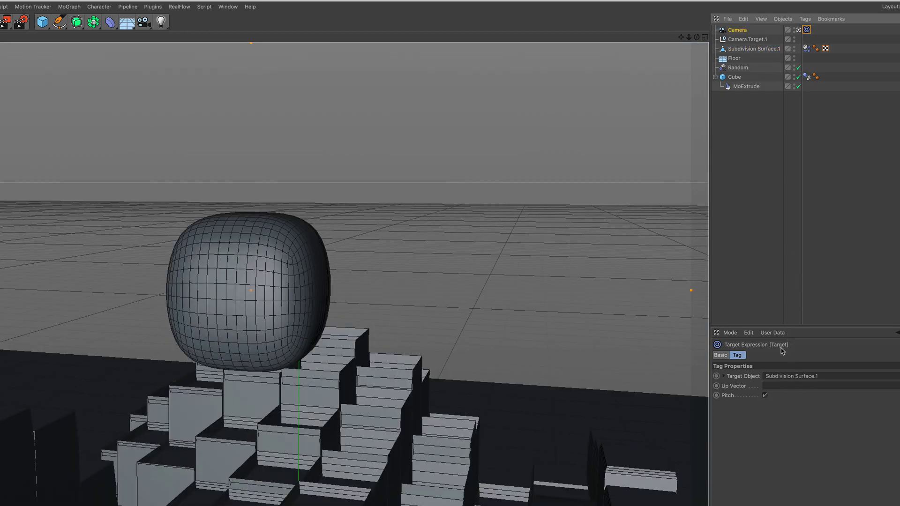
left_click(737, 30)
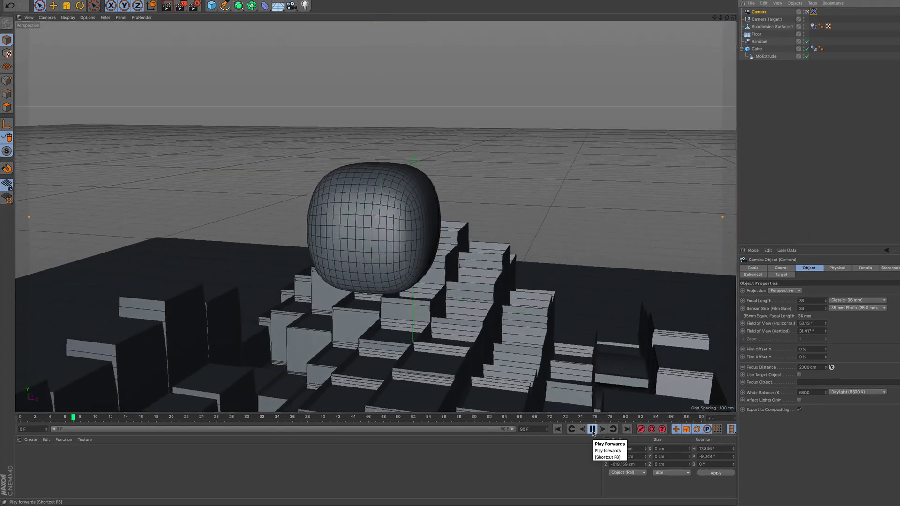
left_click(592, 429)
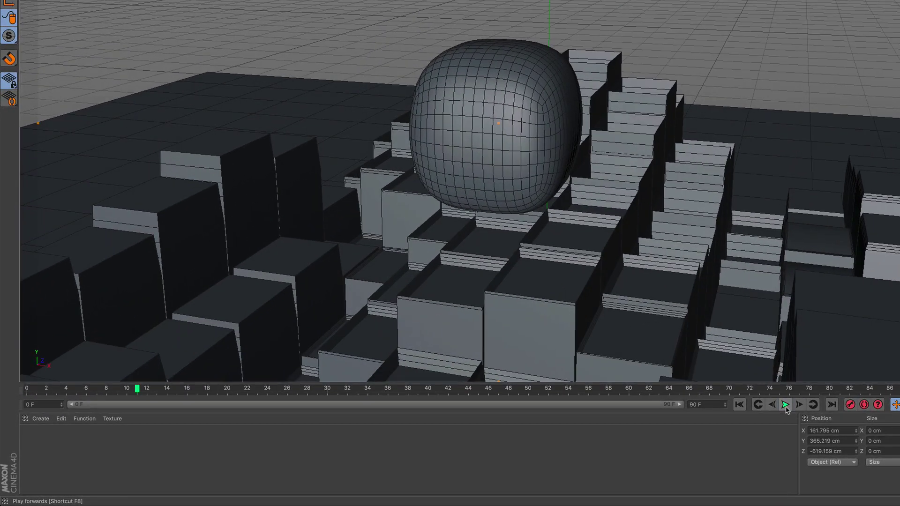
Step: Lengthen the animation to 190 frames and extend the preview range to frame 190
left_click(719, 435)
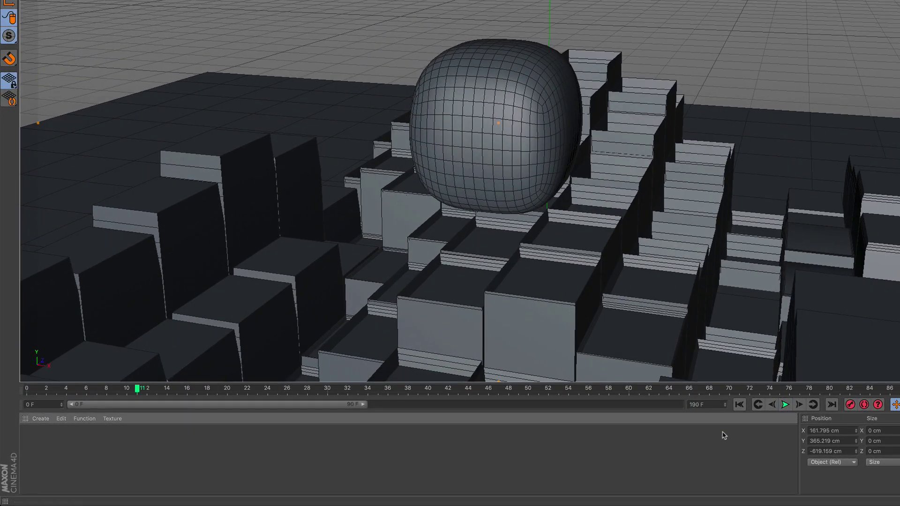
left_click_drag(367, 406, 681, 421)
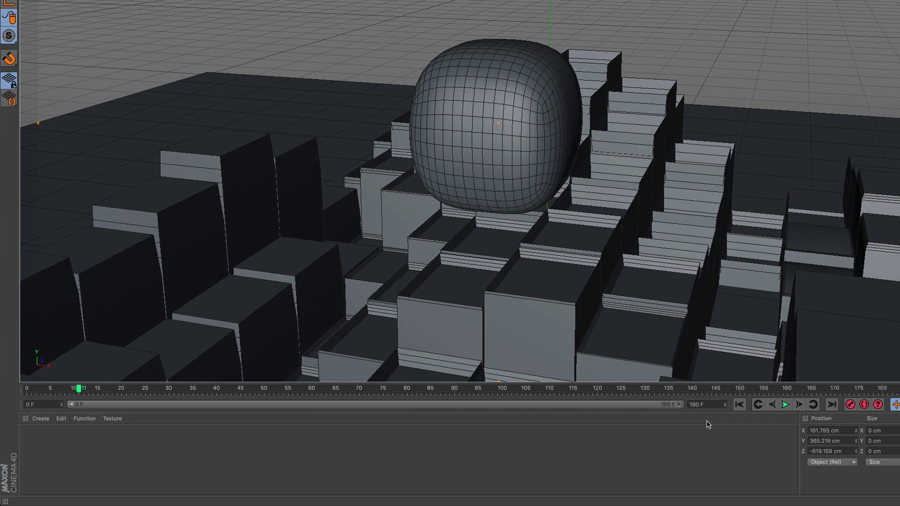
Step: Play the simulation from the first frame to frame 29, move the camera closer to the soft body, and keyframe it there
left_click(742, 406)
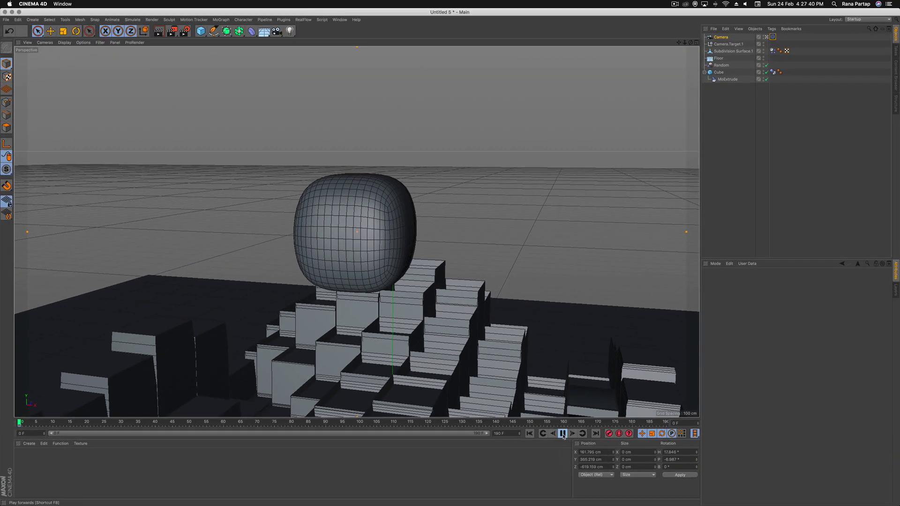
left_click(785, 405)
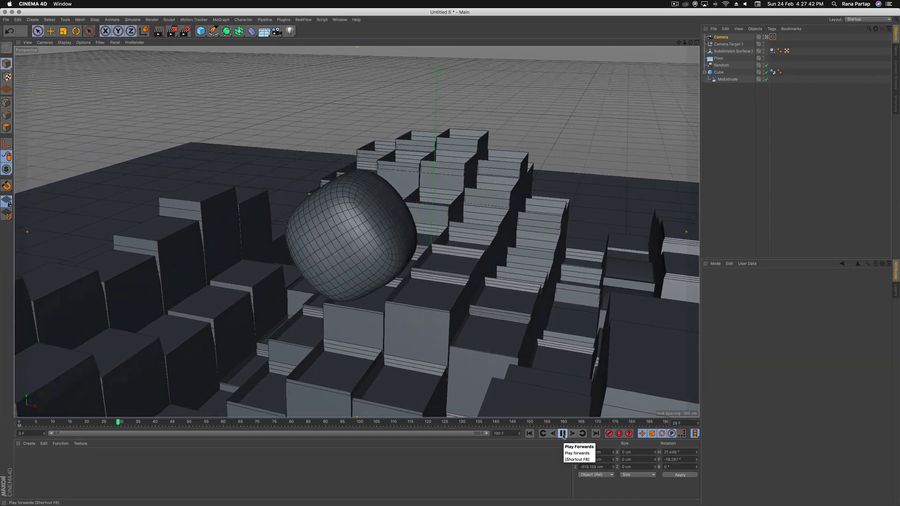
left_click(562, 433)
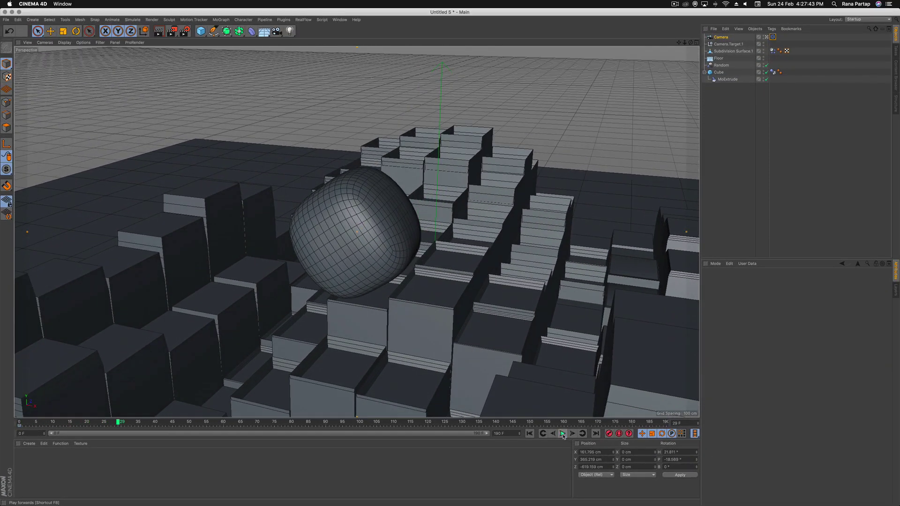
right_click_drag(325, 355, 330, 314, "alt")
left_click_drag(334, 341, 335, 327, "alt")
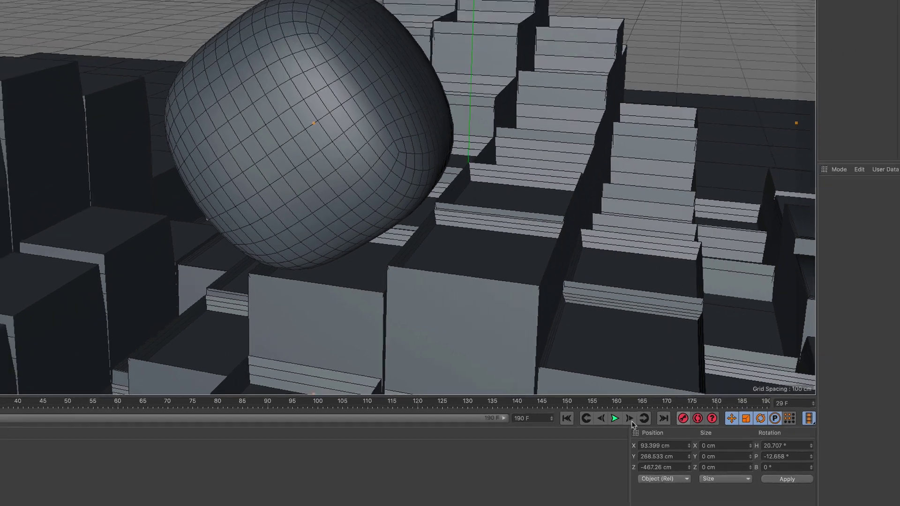
left_click(585, 410)
left_click(641, 411)
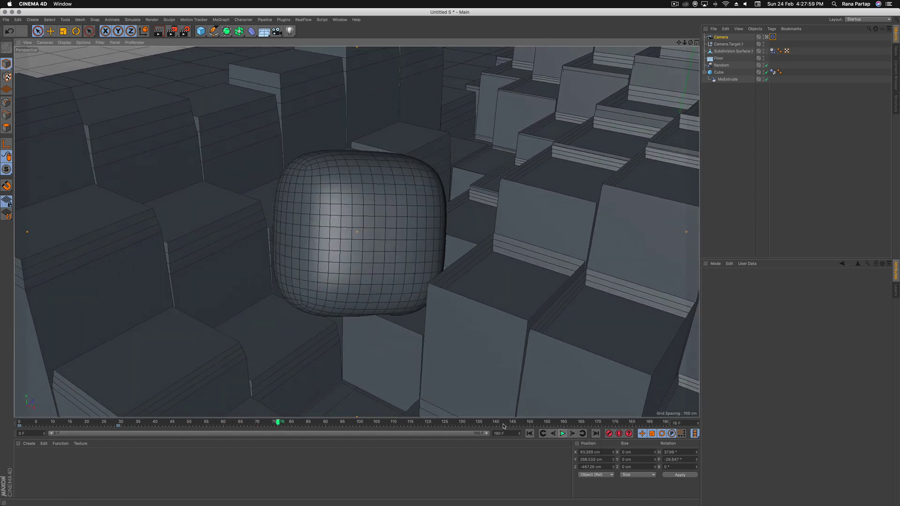
Step: Reframe the soft body from a low, close angle at frame 76, keyframe the camera, and replay from the first frame
left_click_drag(400, 352, 404, 333, "alt")
right_click_drag(379, 334, 383, 319, "alt")
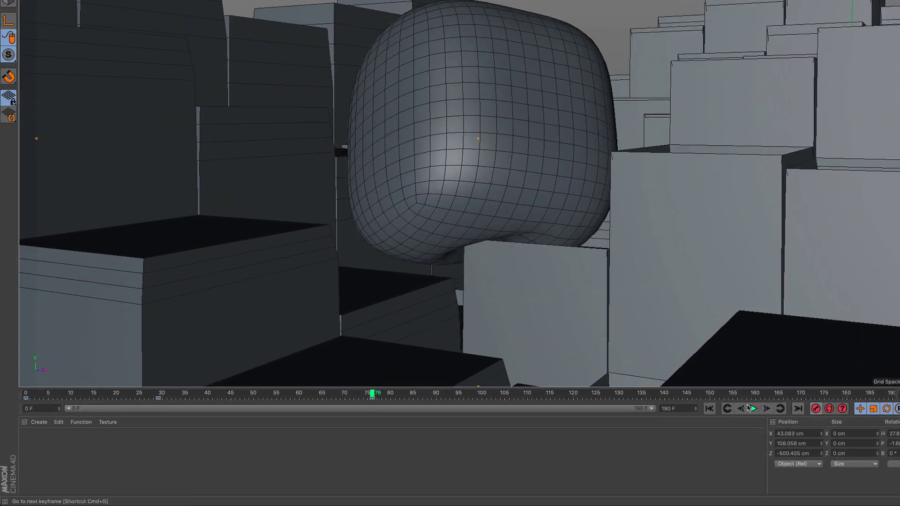
left_click(709, 409)
left_click(752, 409)
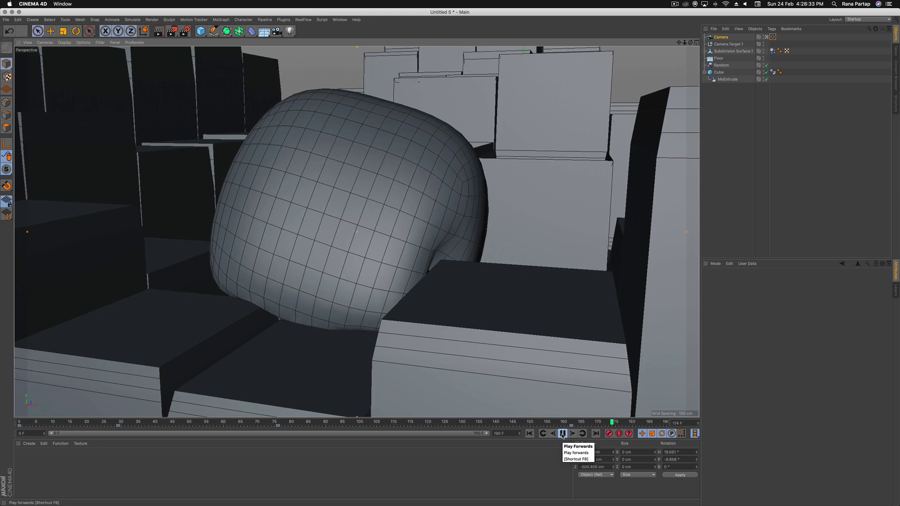
Step: Pull the camera up to a high, wide view at frame 181, keyframe it, and replay the camera move from the start
left_click_drag(401, 279, 343, 239, "alt")
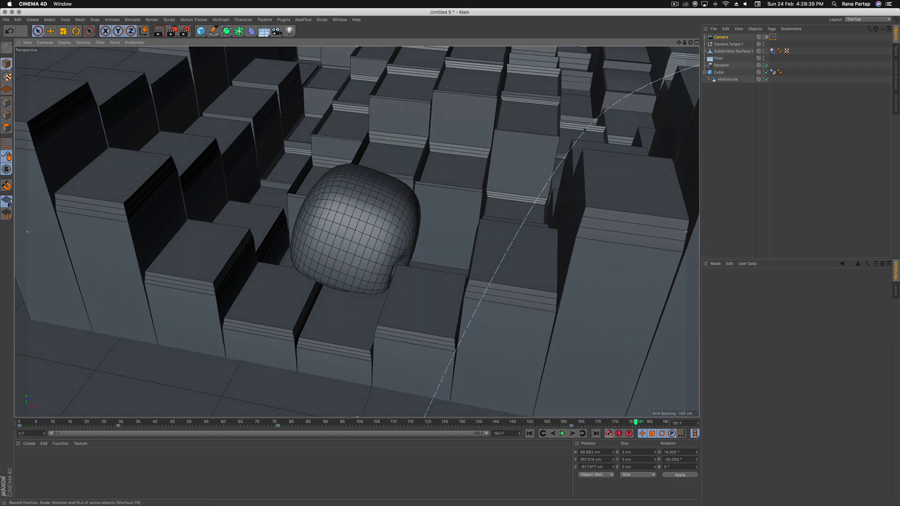
left_click(530, 433)
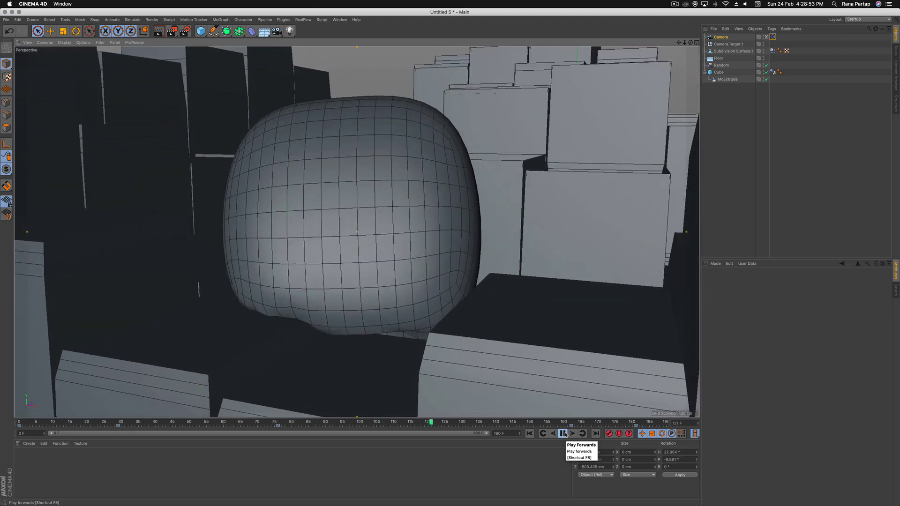
left_click(563, 433)
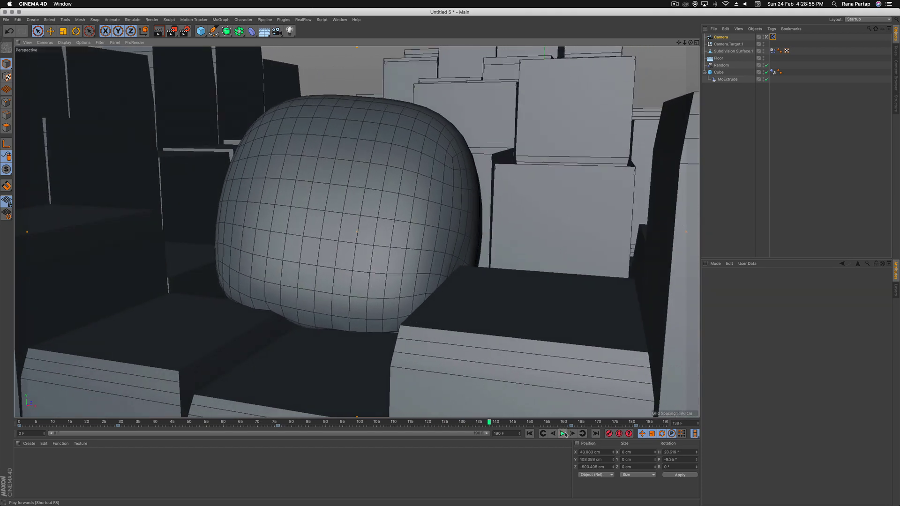
Step: Add the Ambient Occlusion effect to the render settings and render the camera view
left_click(185, 32)
left_click_drag(147, 64, 523, 99)
left_click(432, 265)
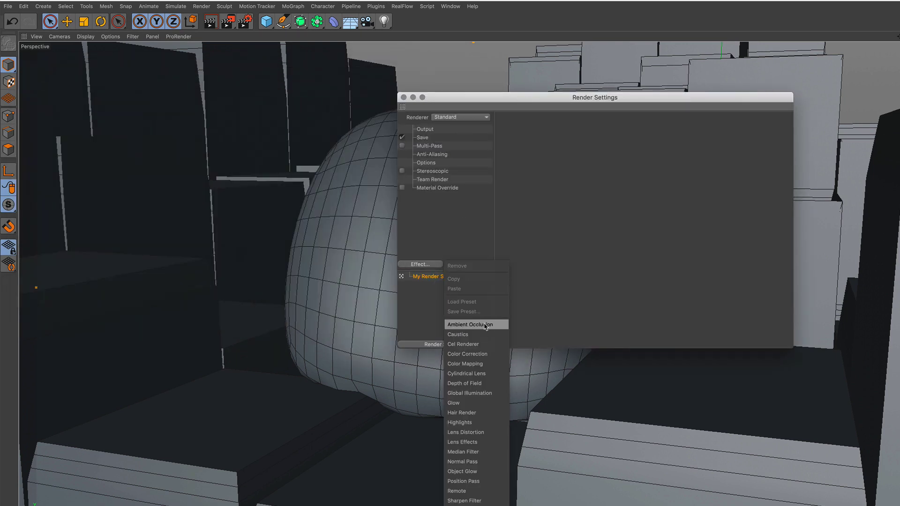
left_click(486, 327)
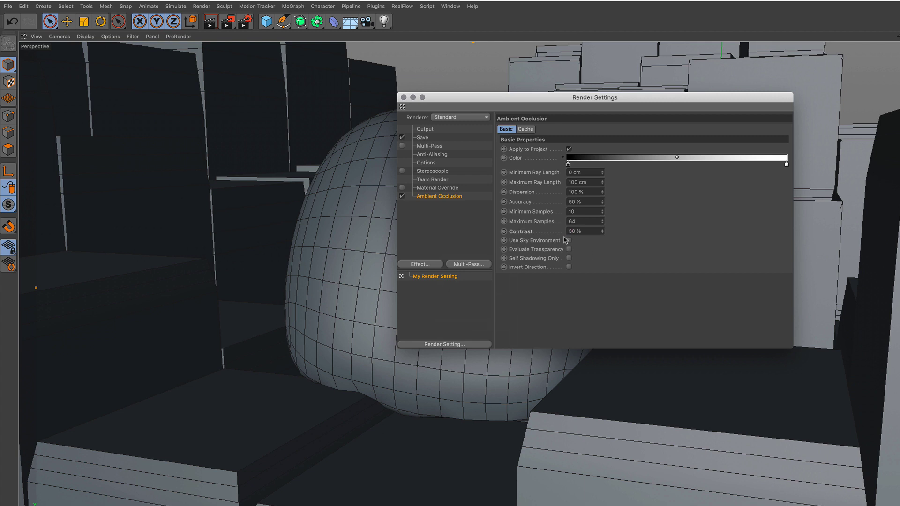
left_click(403, 97)
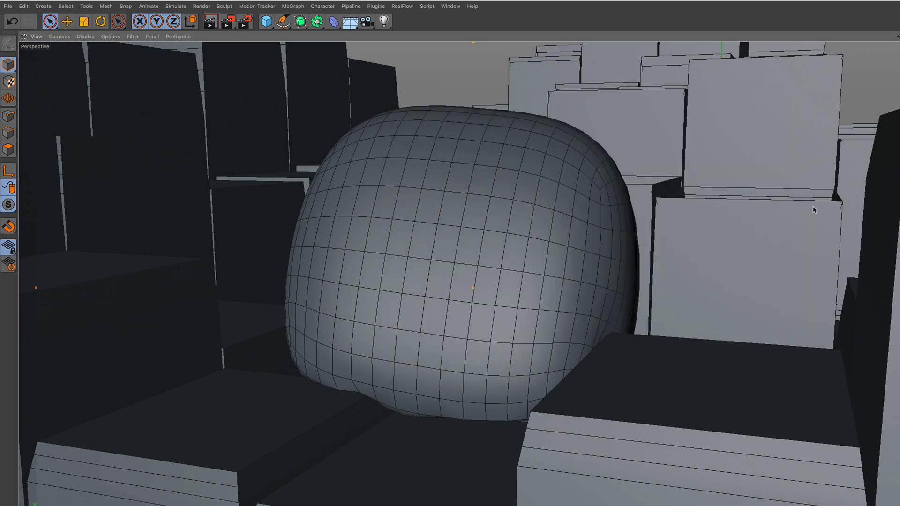
key("ctrl+r")
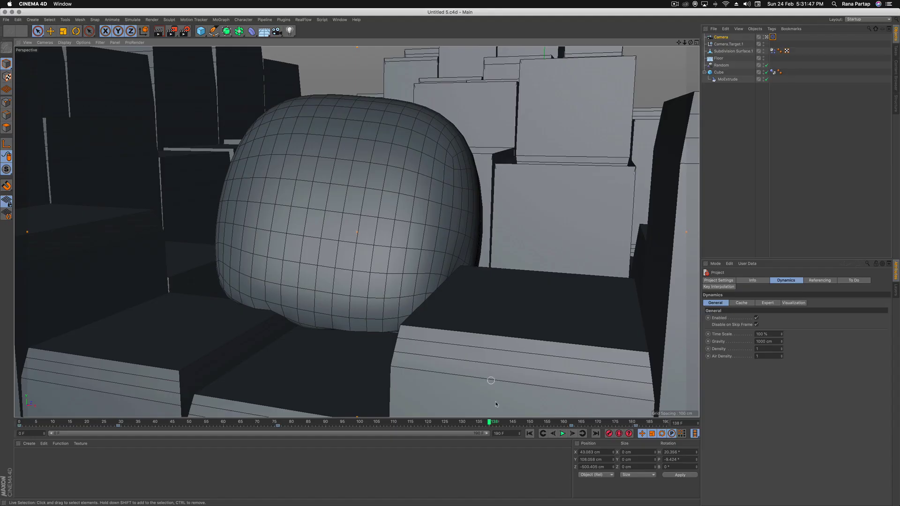
Step: Replay the camera move, shift the Camera's keyframe at frame 162 to frame 132, and play the animation again
left_click(529, 433)
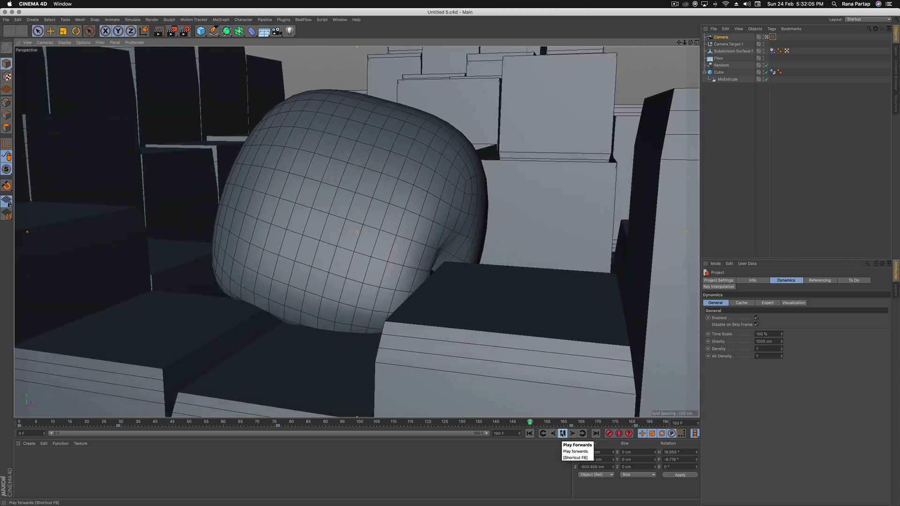
left_click(705, 37)
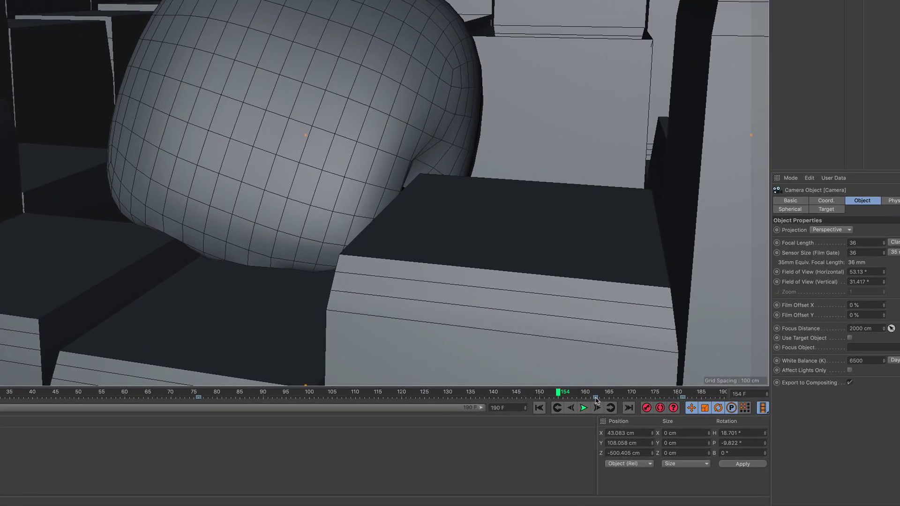
left_click_drag(596, 399, 454, 404)
left_click(541, 408)
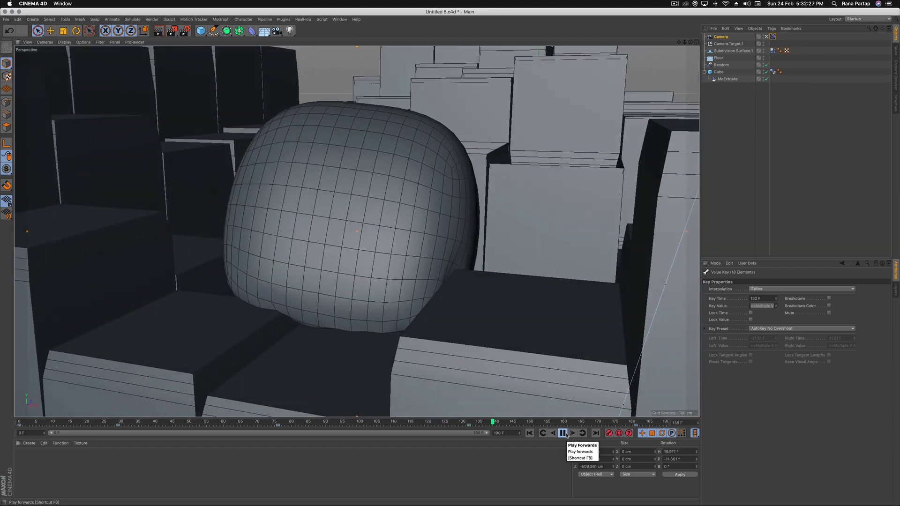
left_click(564, 433)
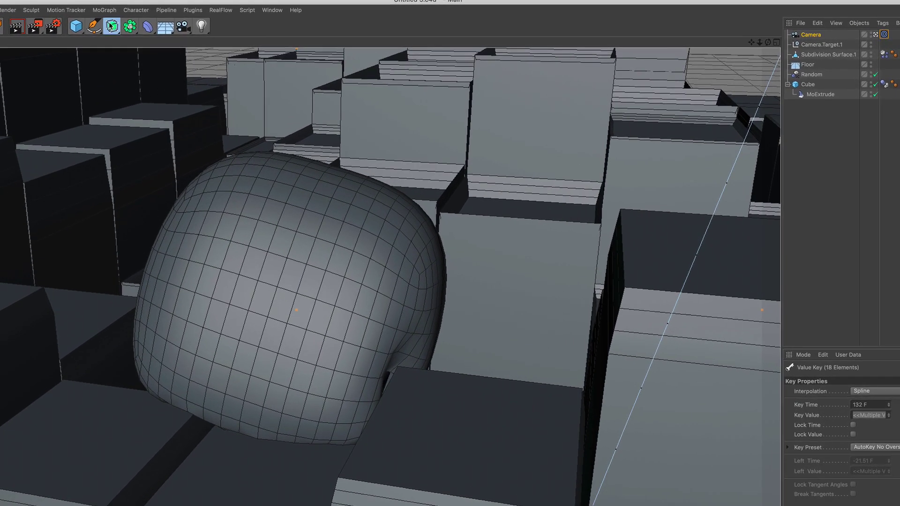
Step: Add a Subdivision Surface generator and make Subdivision Surface.1 its child
left_click(227, 30)
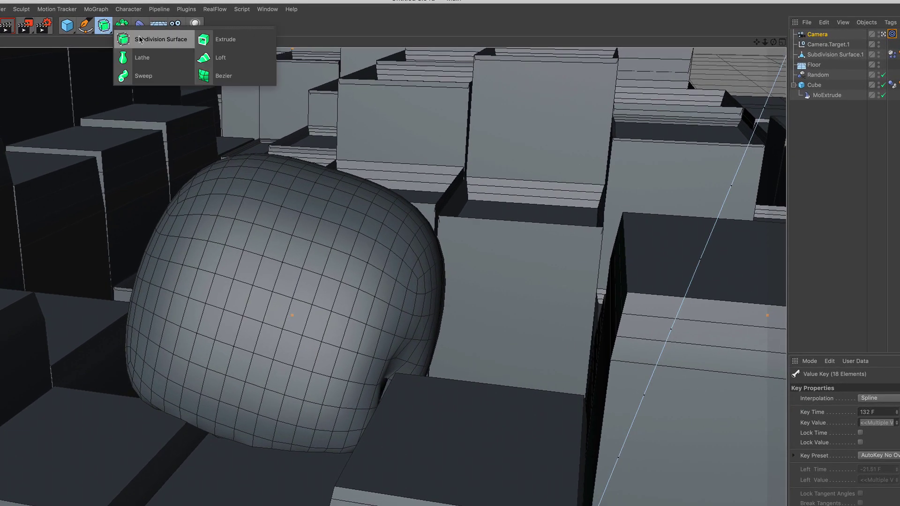
left_click(150, 40)
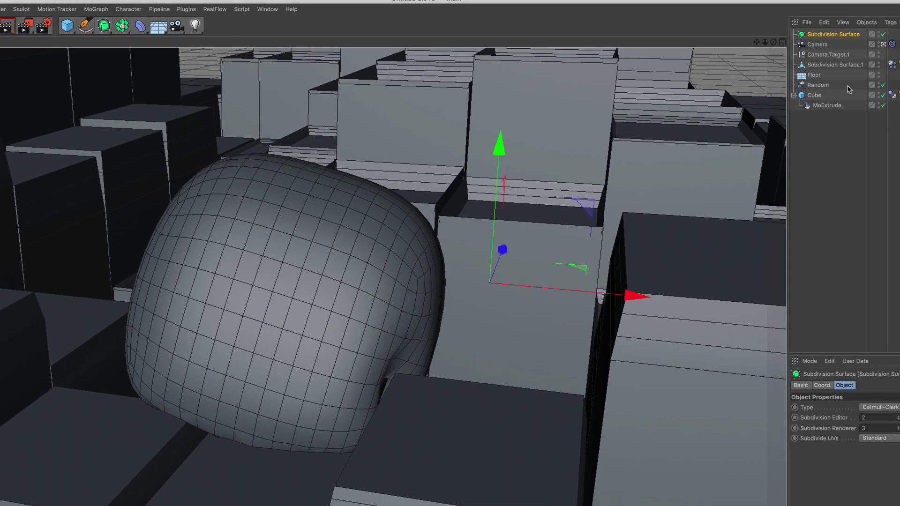
left_click_drag(827, 37, 828, 36)
left_click(827, 36)
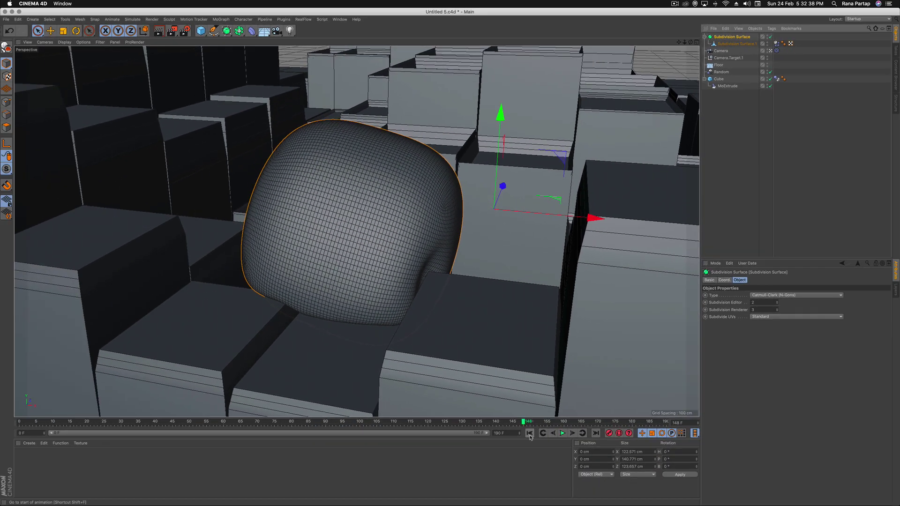
Step: Play the simulation from the first frame through the camera to check the smoothed soft body's motion
left_click(530, 433)
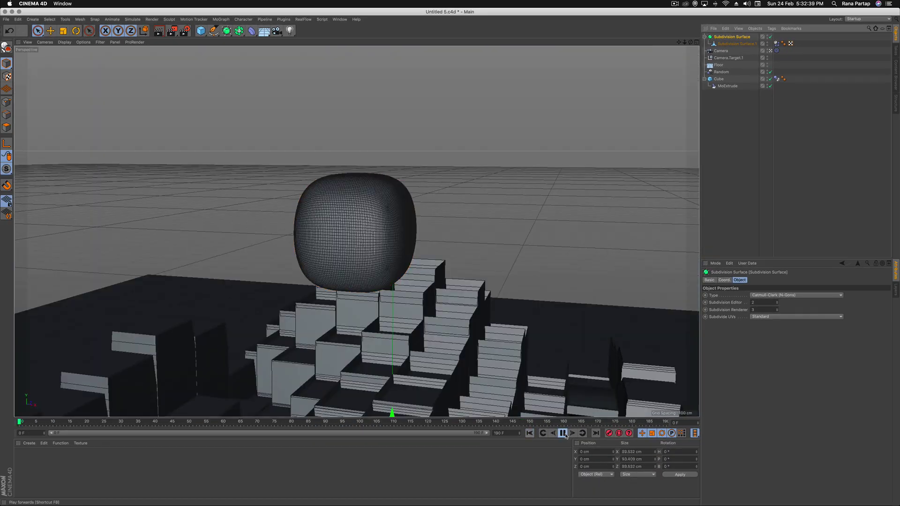
left_click(562, 433)
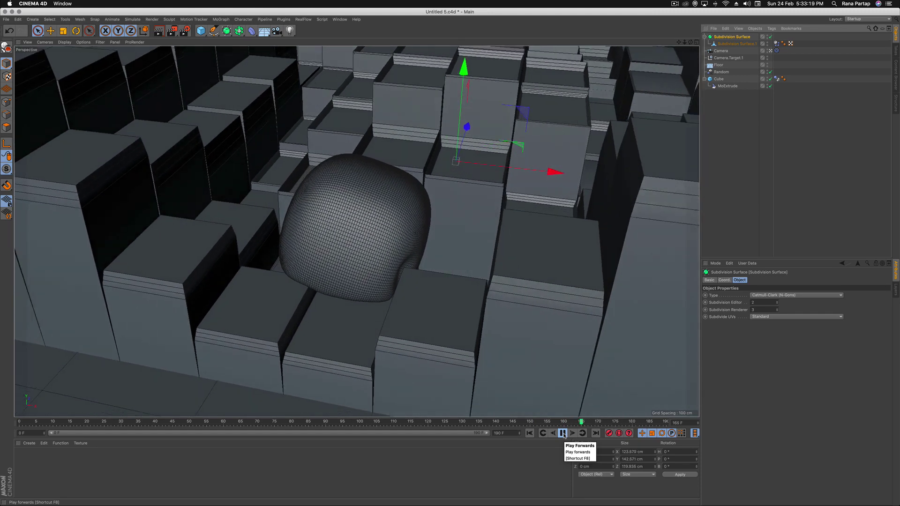
left_click(563, 433)
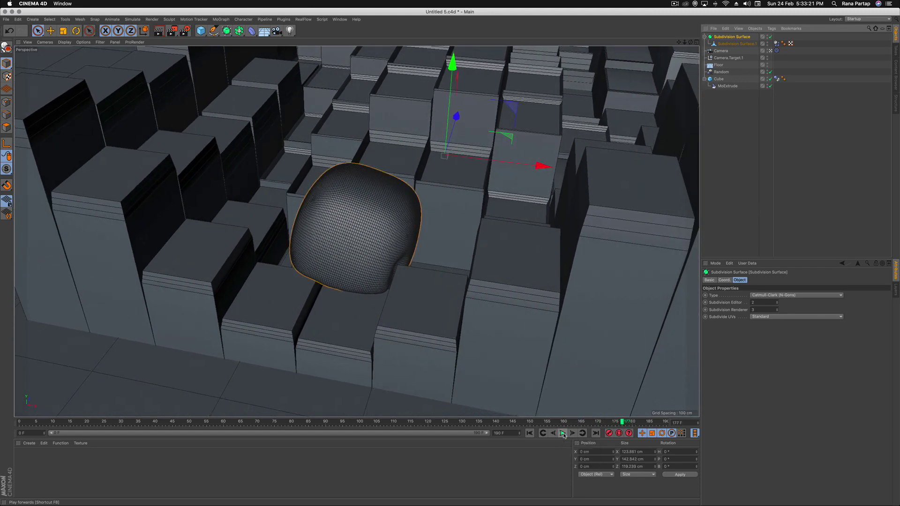